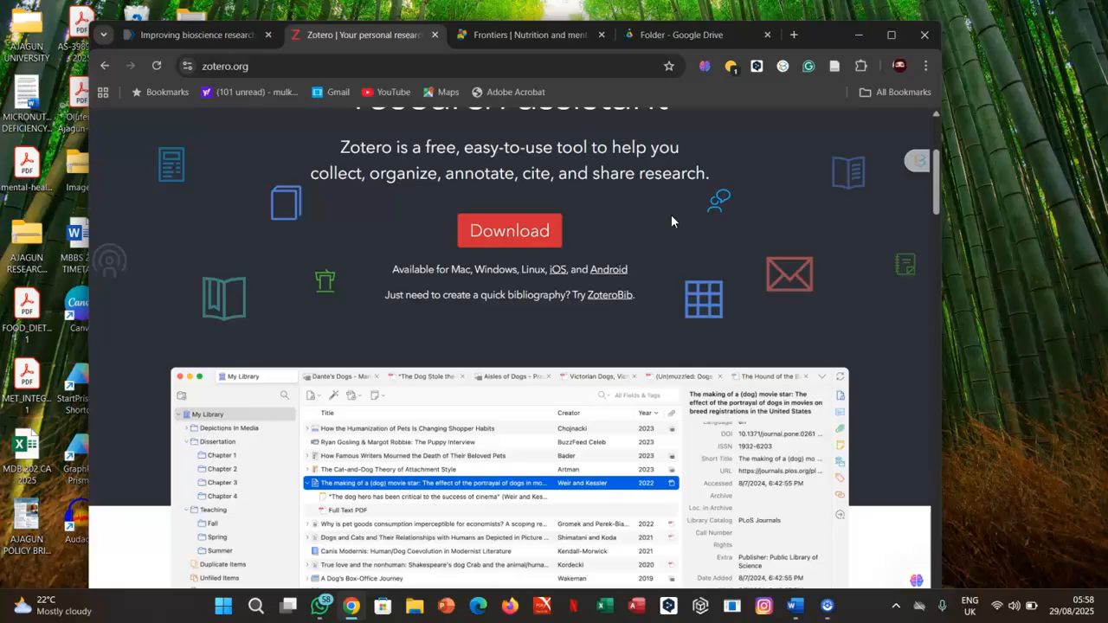
- Minimise the browser and launch Zotero from the desktop
click(530, 238)
click(859, 40)
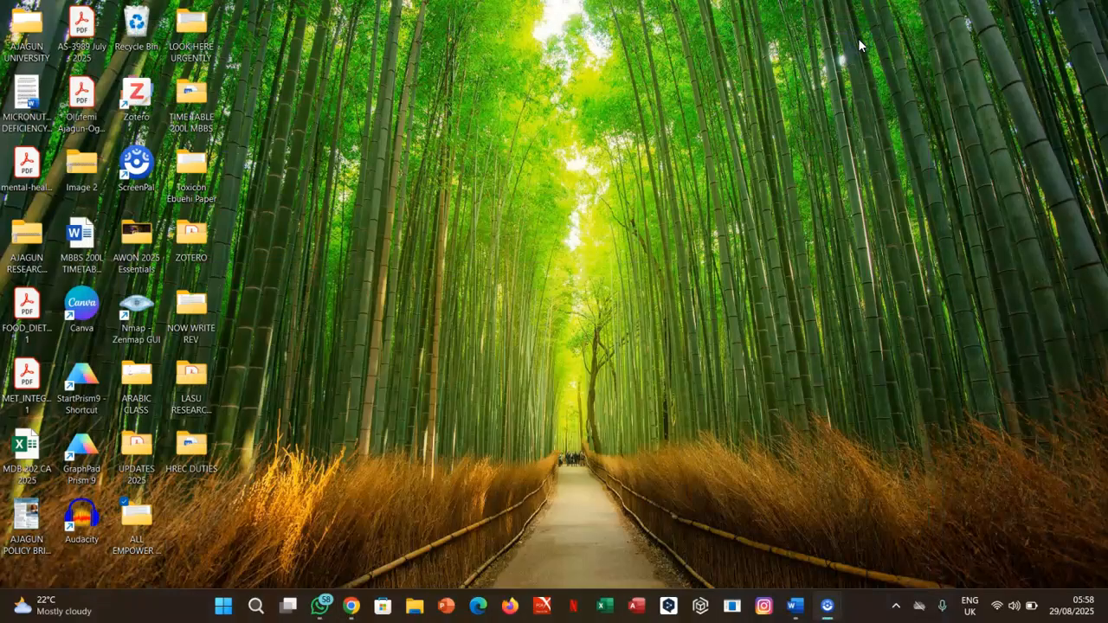
double_click(140, 102)
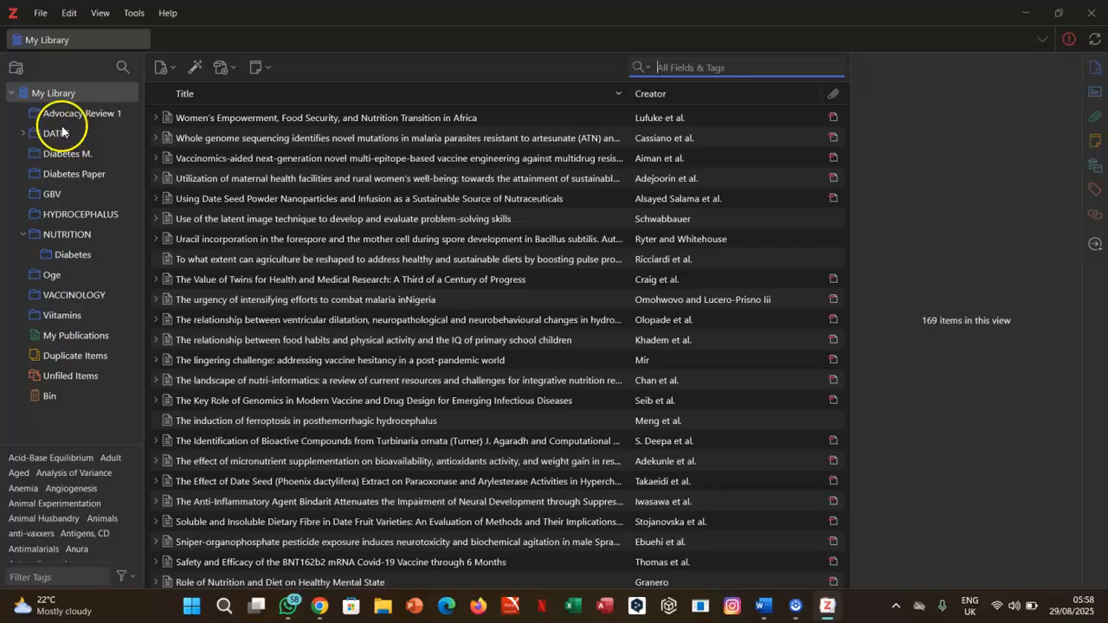
- Open the PDF of "Women's Empowerment, Food Security, and Nutrition Transition in Africa", skim its pages, and close it
click(377, 119)
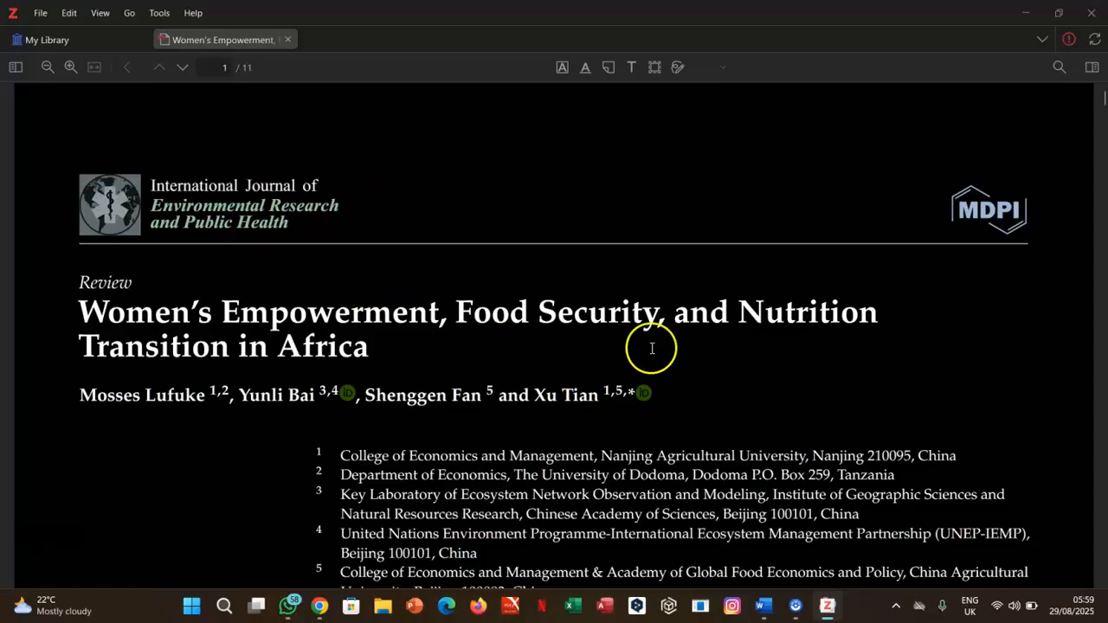
scroll(786, 458, down, 15)
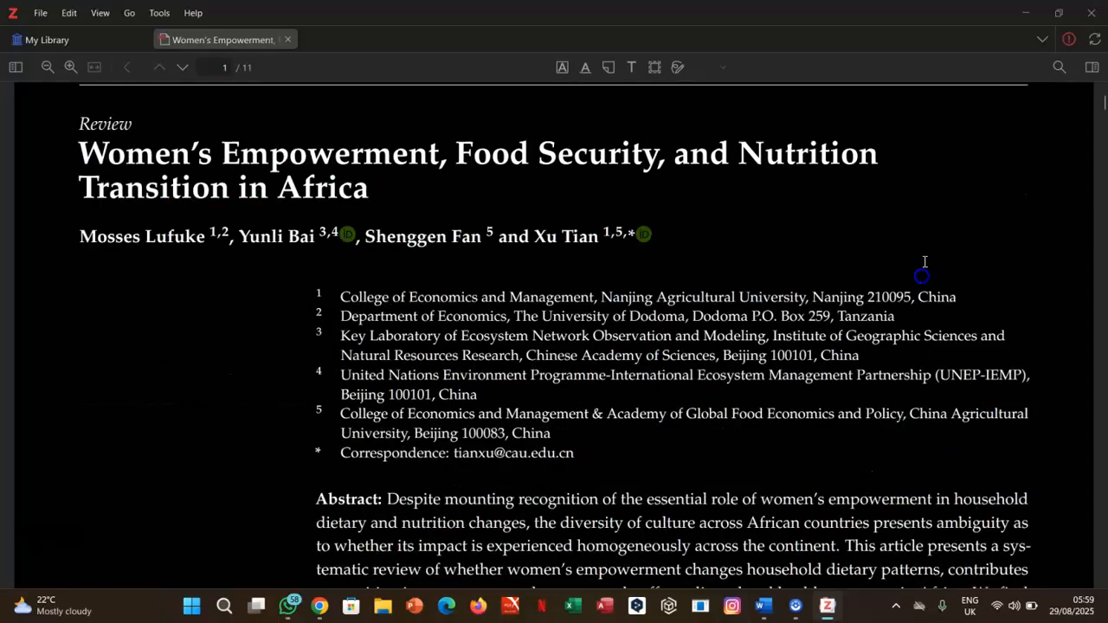
scroll(928, 460, down, 15)
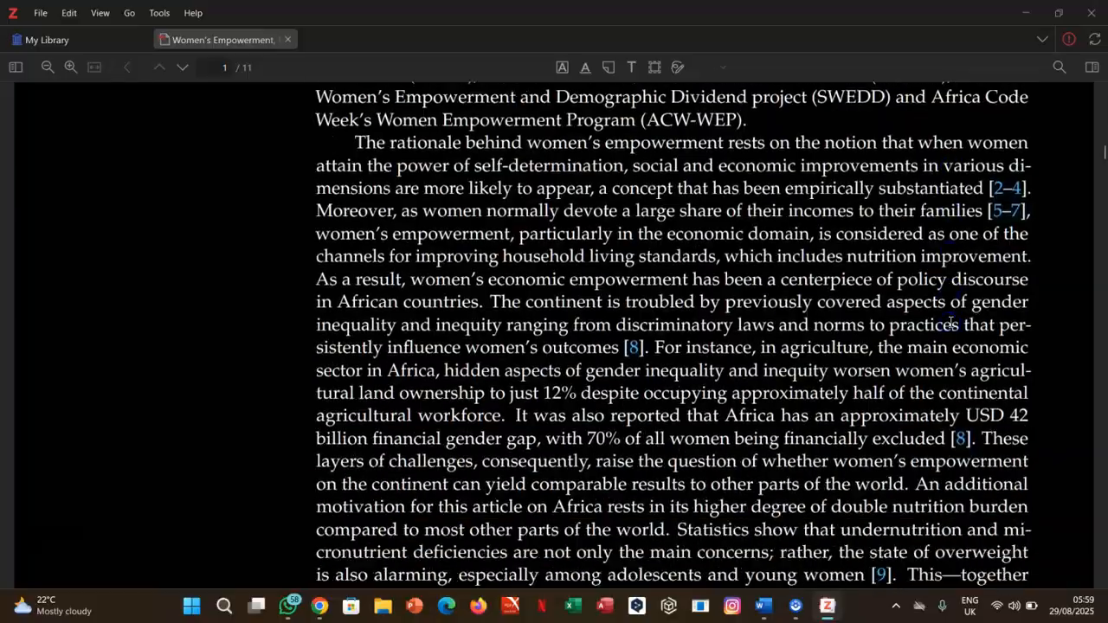
scroll(939, 358, down, 15)
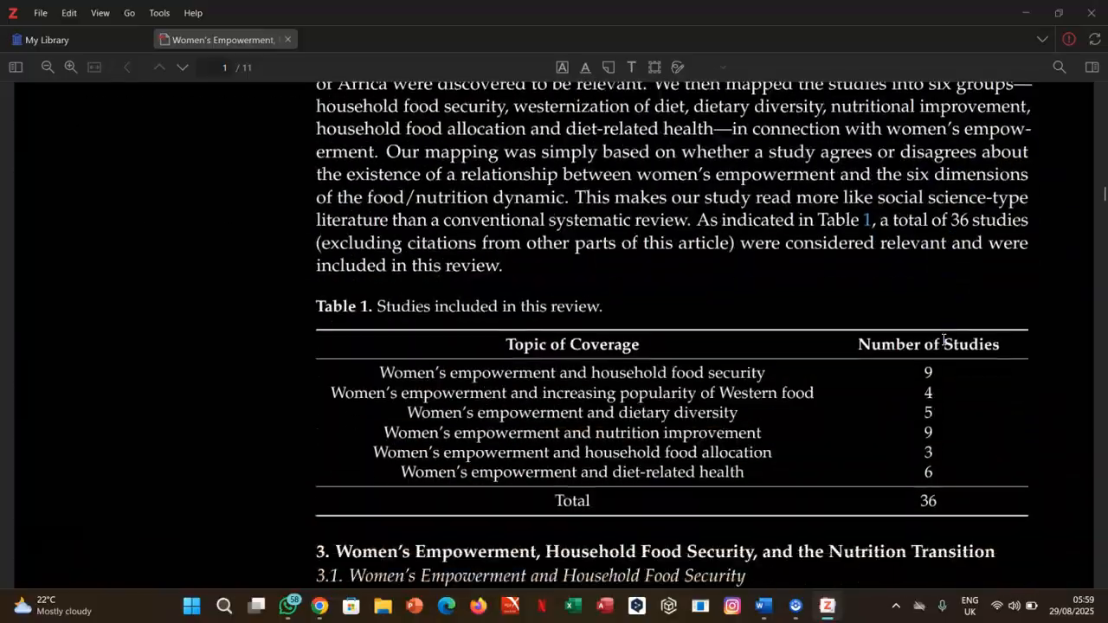
scroll(951, 339, down, 8)
scroll(943, 329, up, 12)
scroll(947, 448, up, 20)
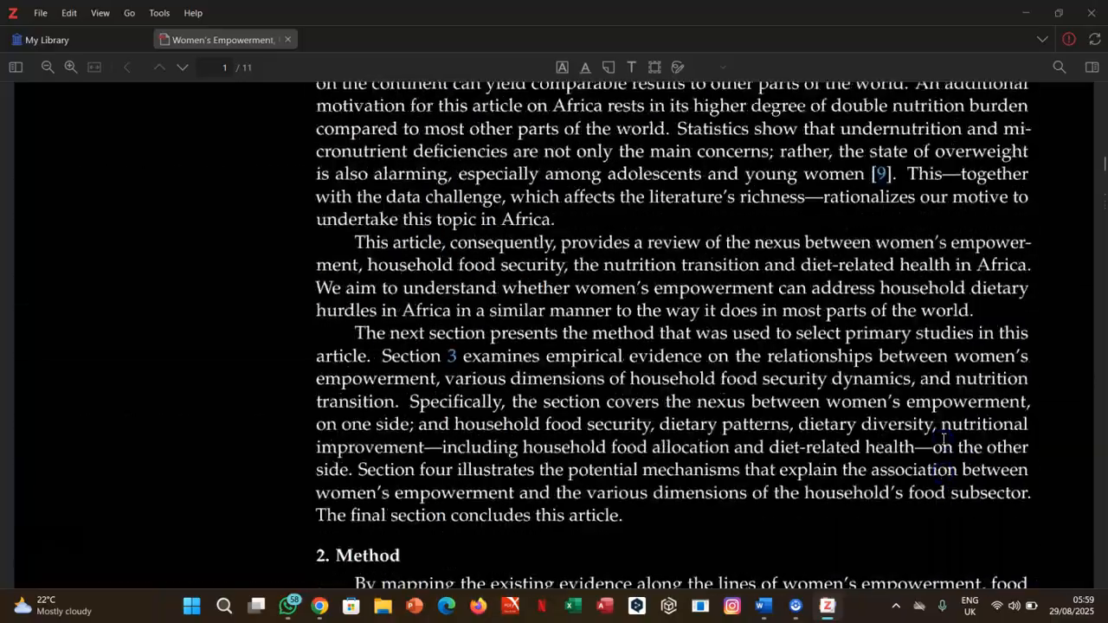
scroll(943, 436, up, 5)
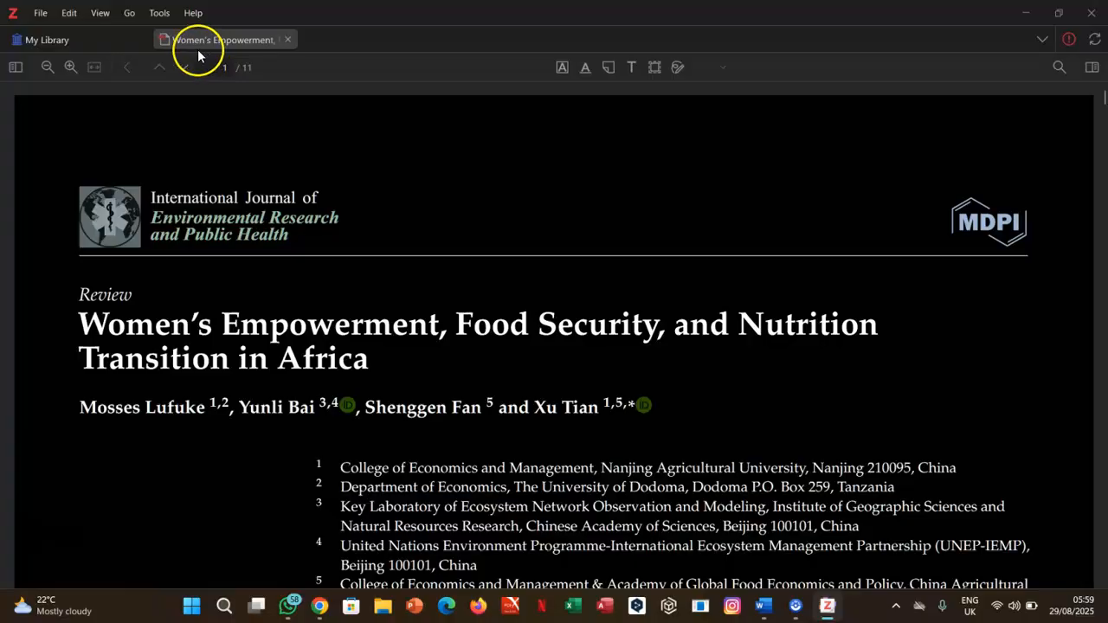
click(289, 41)
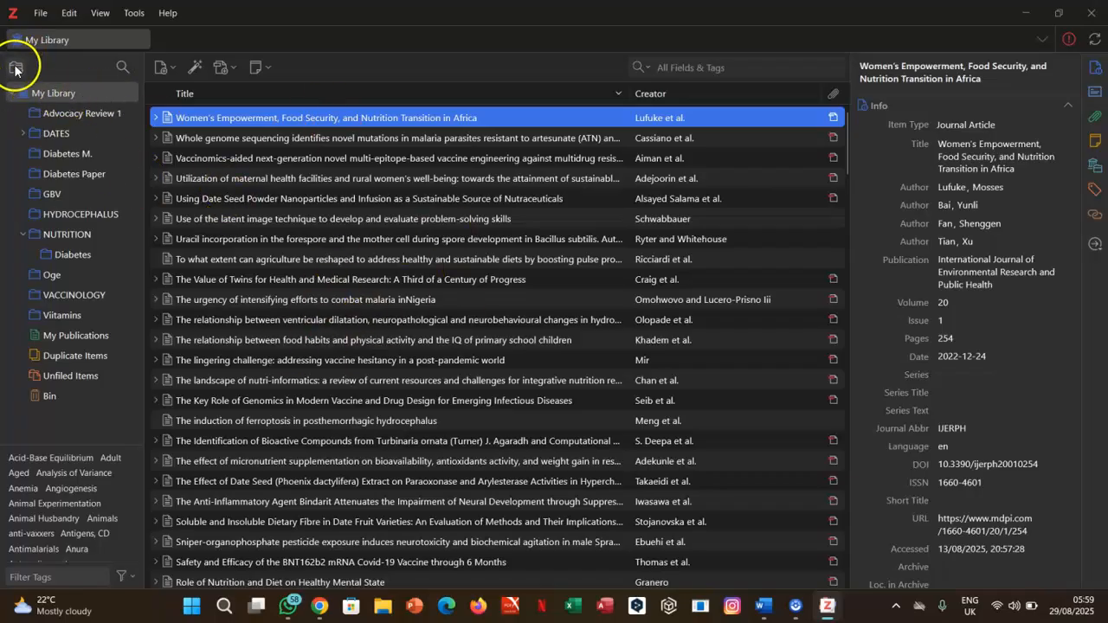
- Create a new collection named "Brain Health" in My Library
click(53, 92)
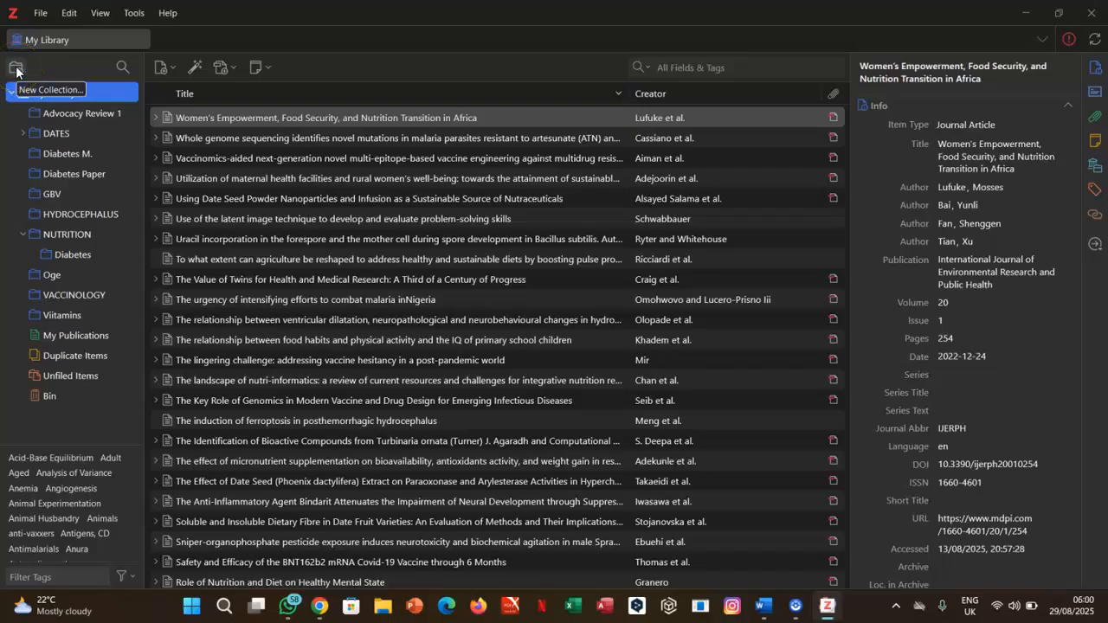
click(16, 69)
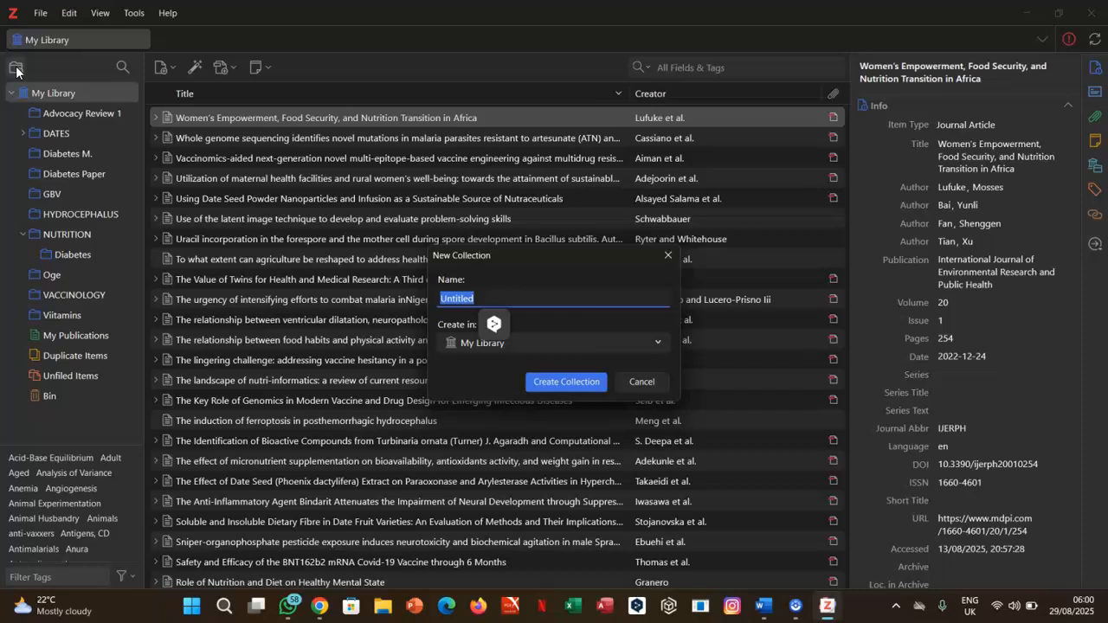
text(Brain Health)
click(581, 385)
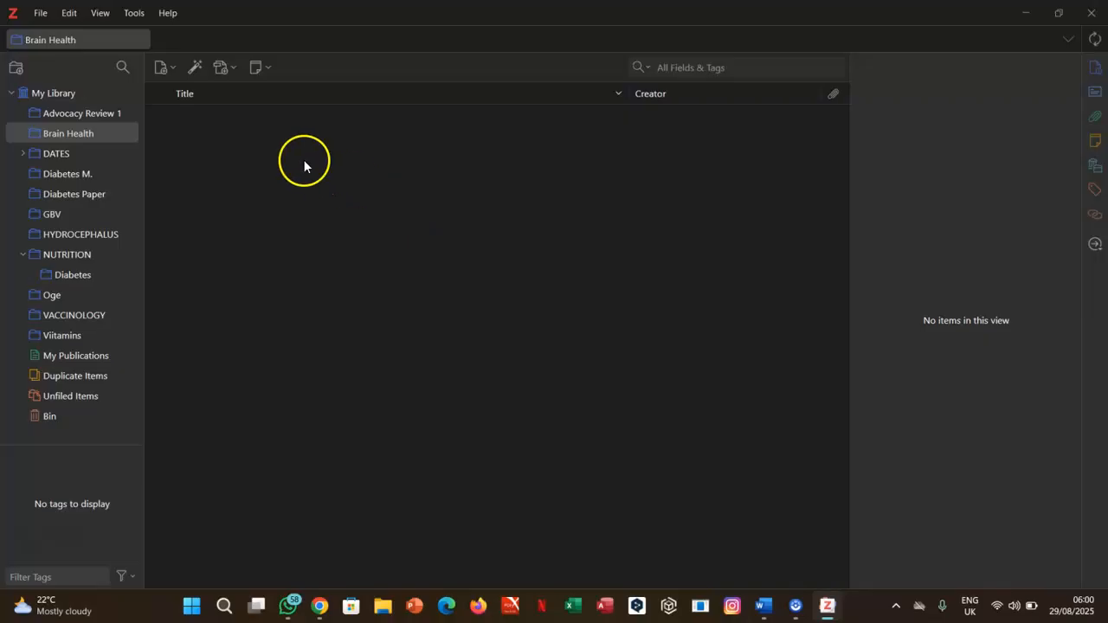
- Switch to Chrome and copy PMID 20613859 from the PubMed article on the ARRIVE guidelines
click(192, 76)
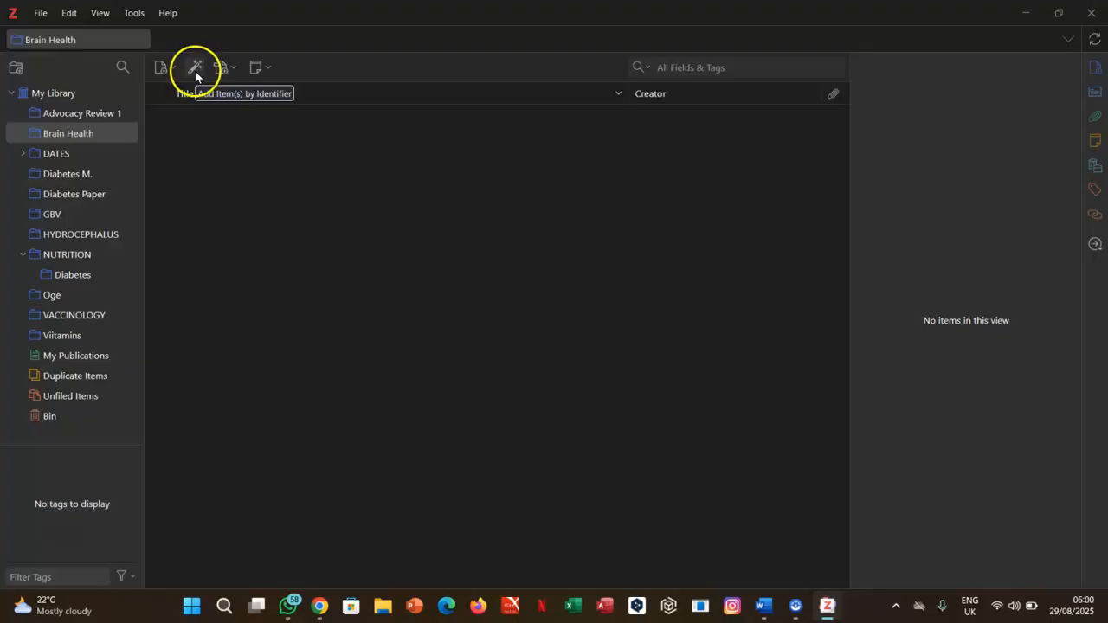
click(195, 70)
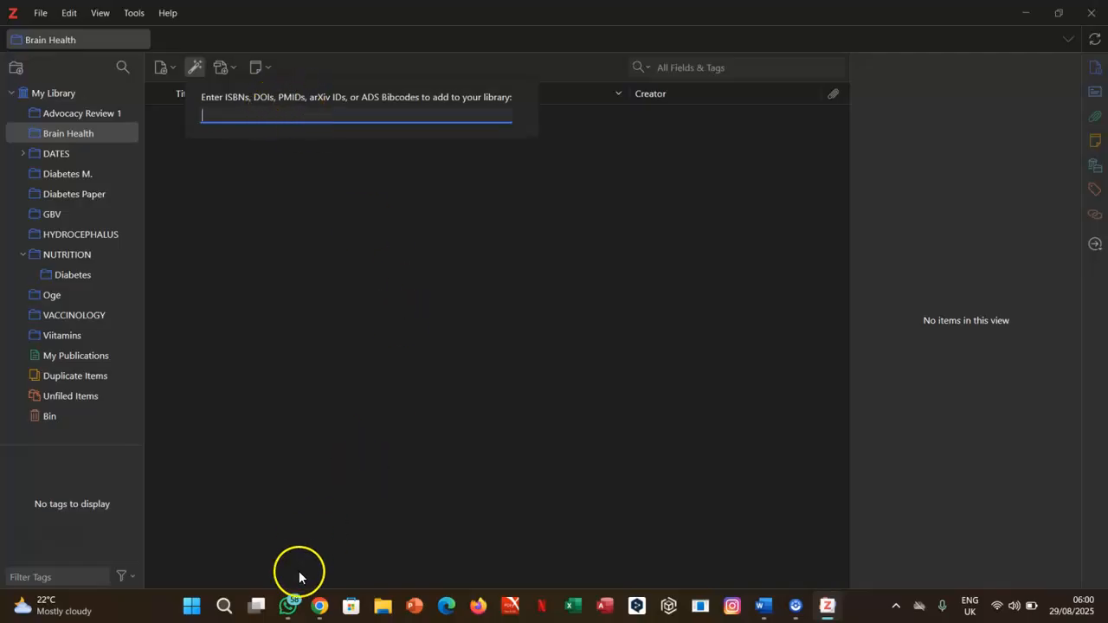
click(321, 602)
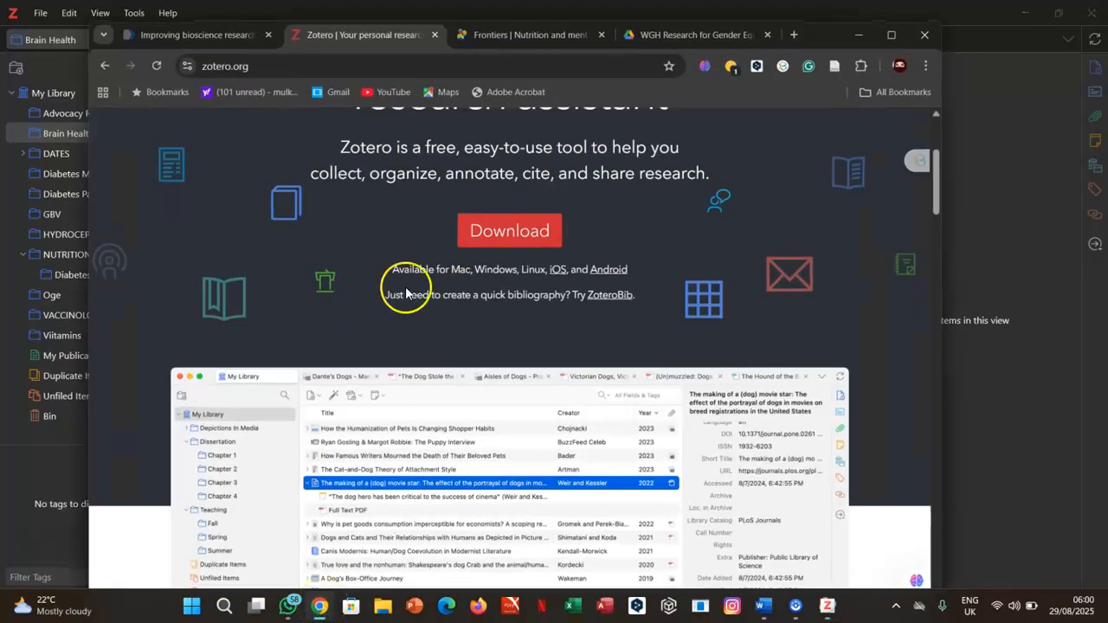
click(209, 38)
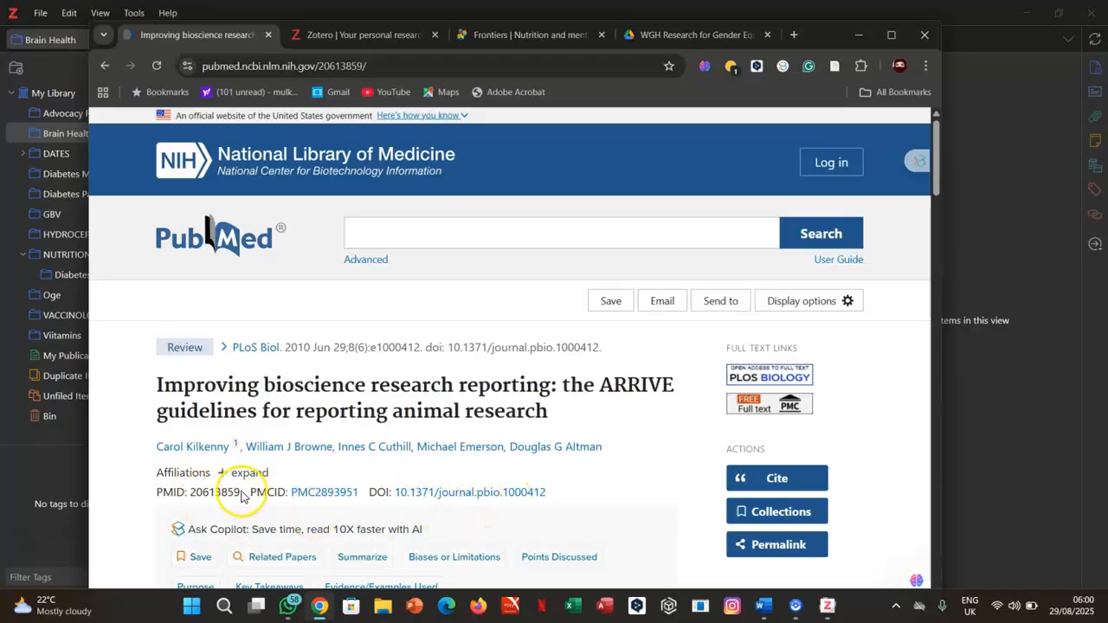
drag(240, 491, 188, 493)
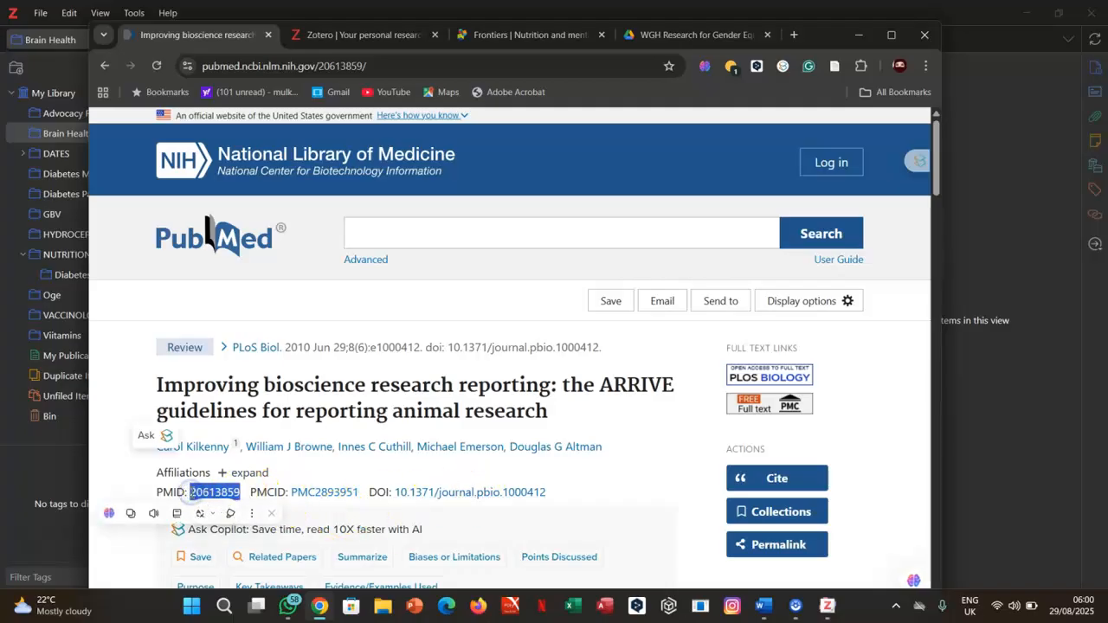
- Return to Zotero and enter PMID 20613859 as the identifier of an item to add to the Brain Health collection
click(827, 605)
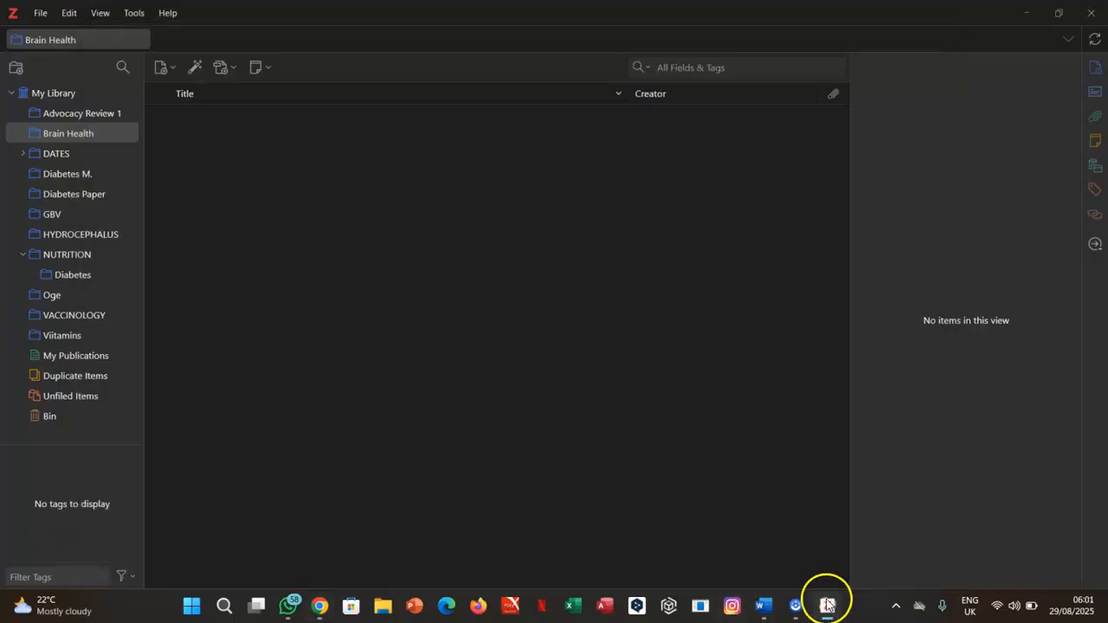
click(195, 68)
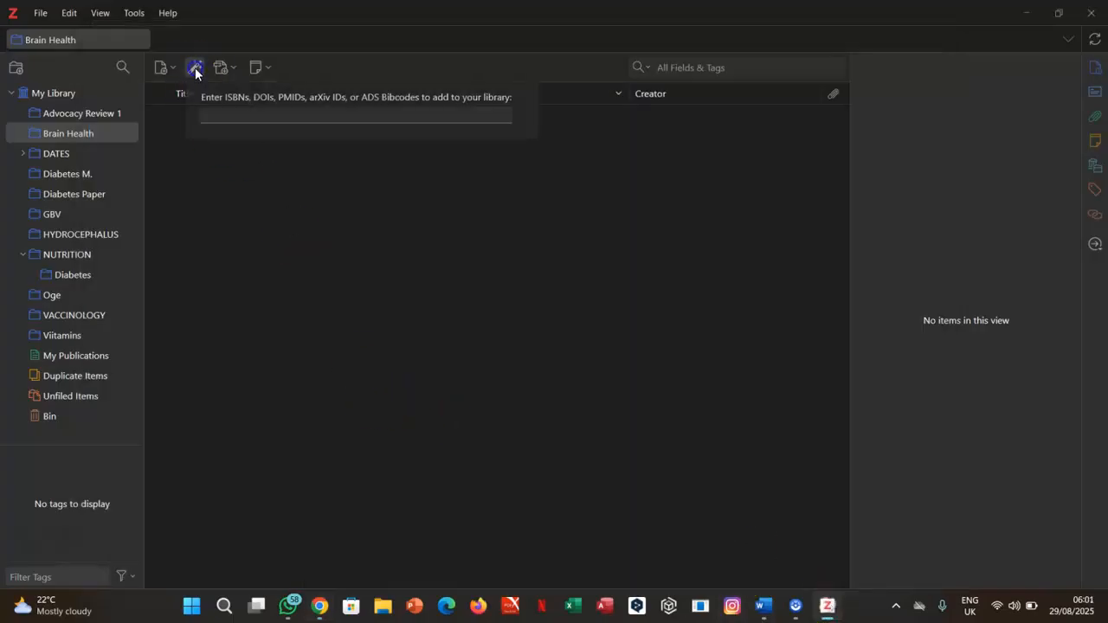
click(212, 111)
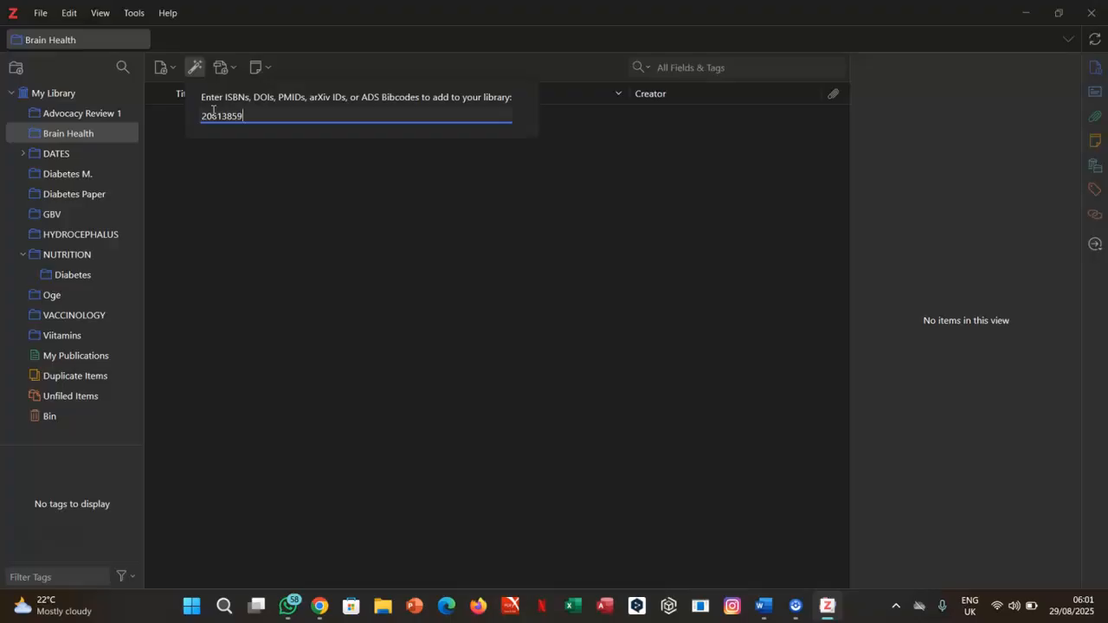
- Look through the Diabetes Paper and NUTRITION collections and view the details of the article on primary school children's nutritional status and caregivers' knowledge
click(88, 196)
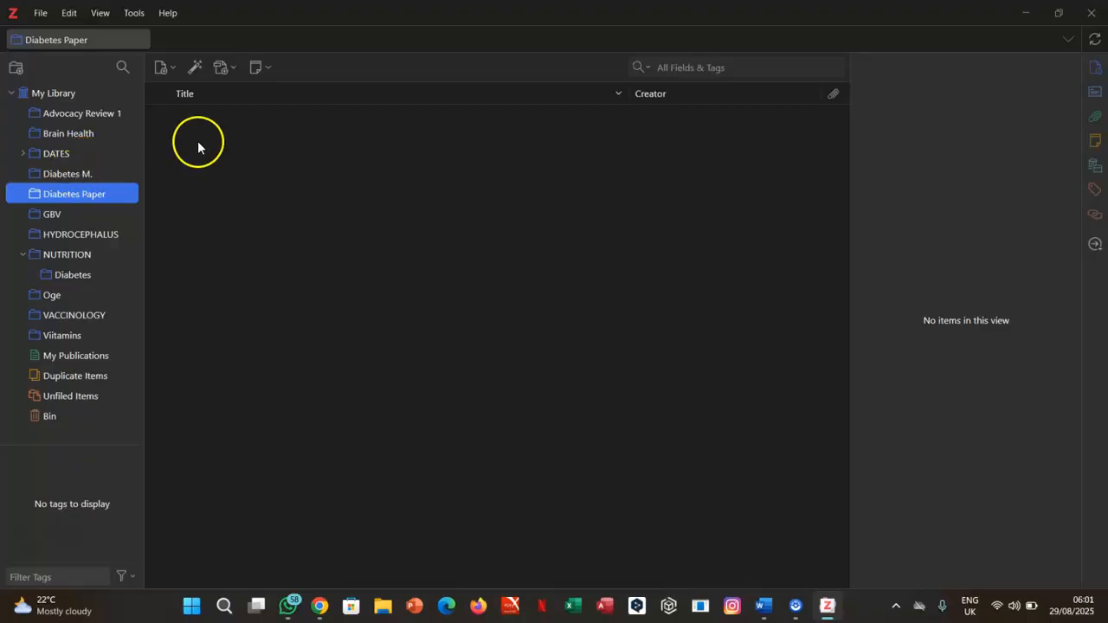
double_click(72, 255)
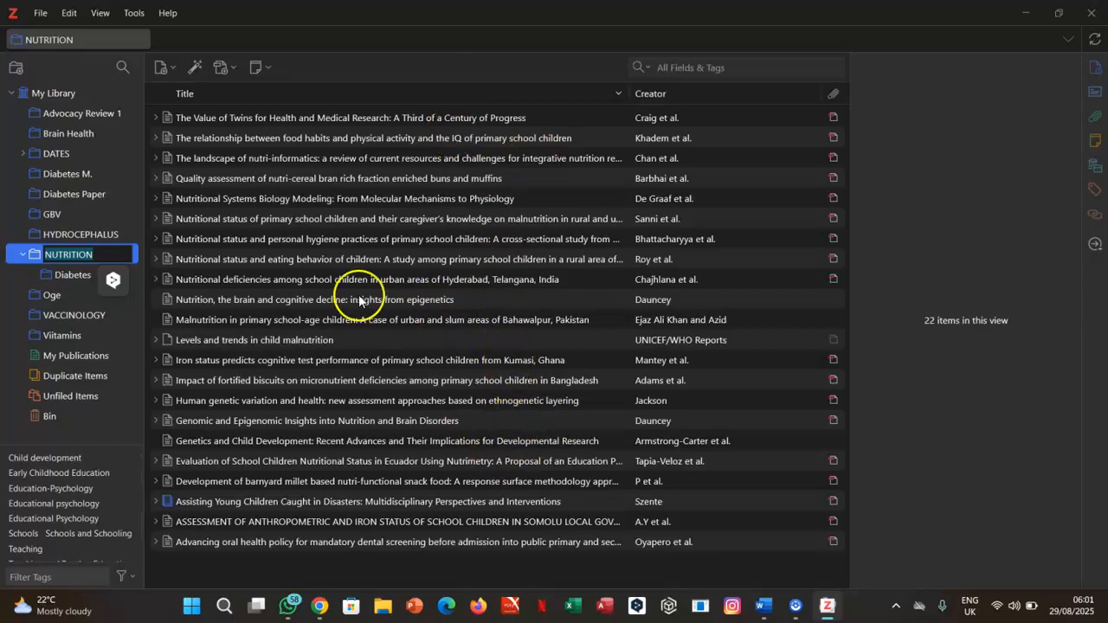
click(193, 67)
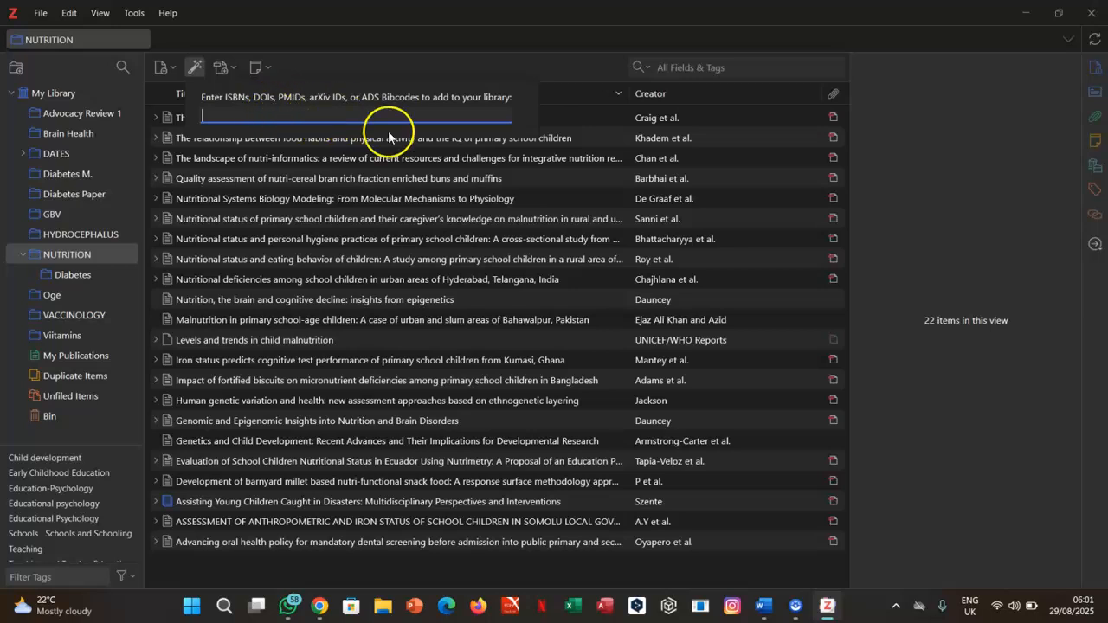
click(445, 212)
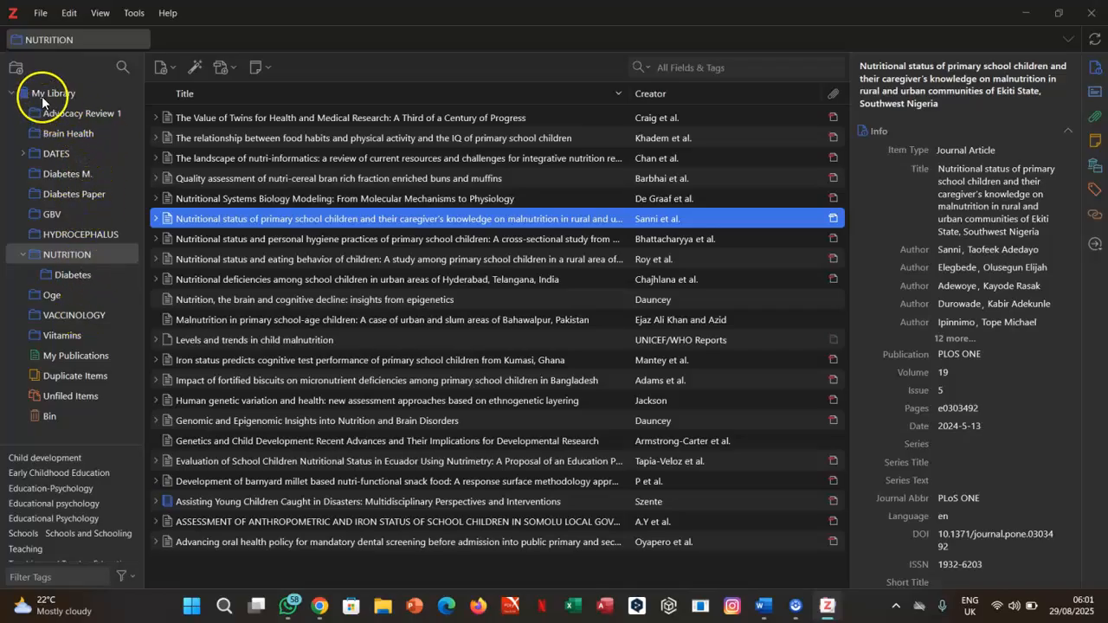
- Browse the articles stored in the DATES, HYDROCEPHALUS and VACCINOLOGY collections
click(56, 154)
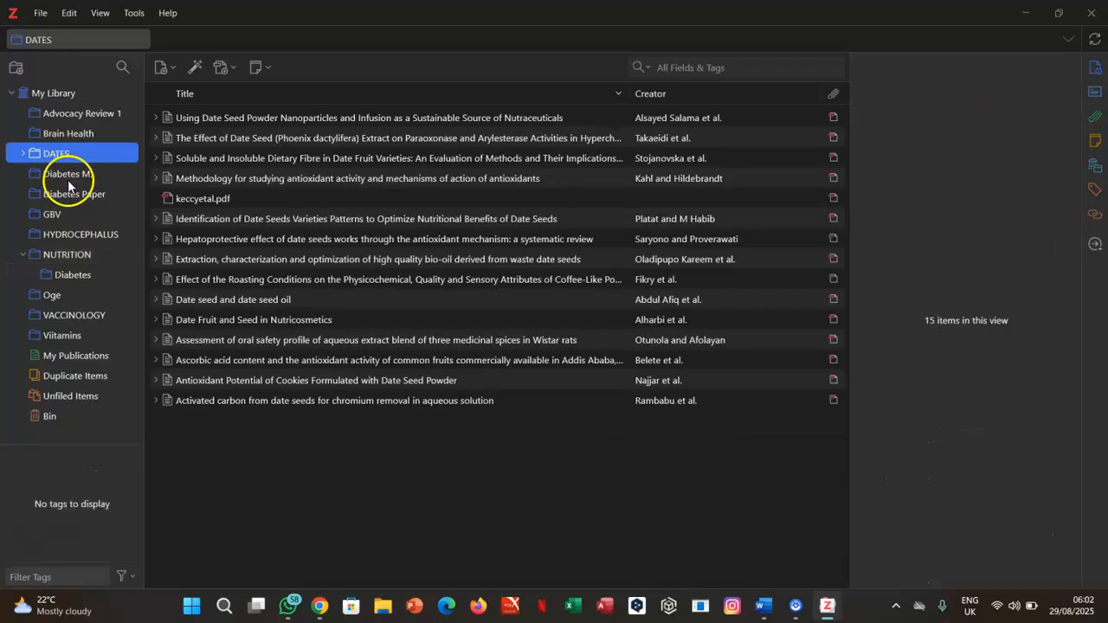
click(65, 235)
click(65, 235)
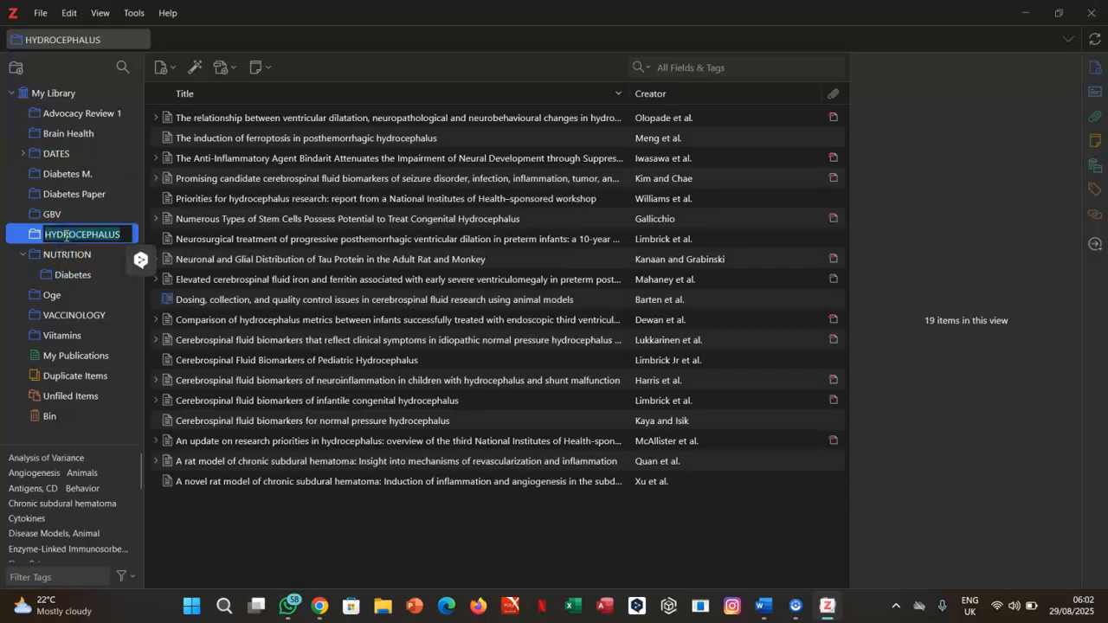
click(86, 316)
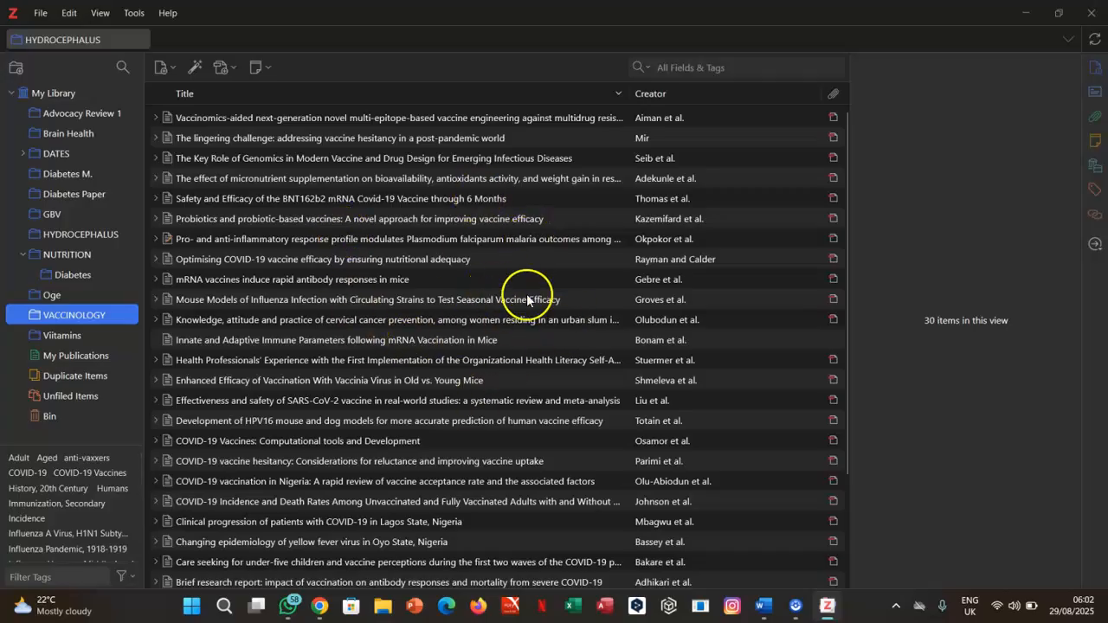
- View the details of the "Vaccinomics-aided next-generation" article, then open its PDF and close it again
click(470, 117)
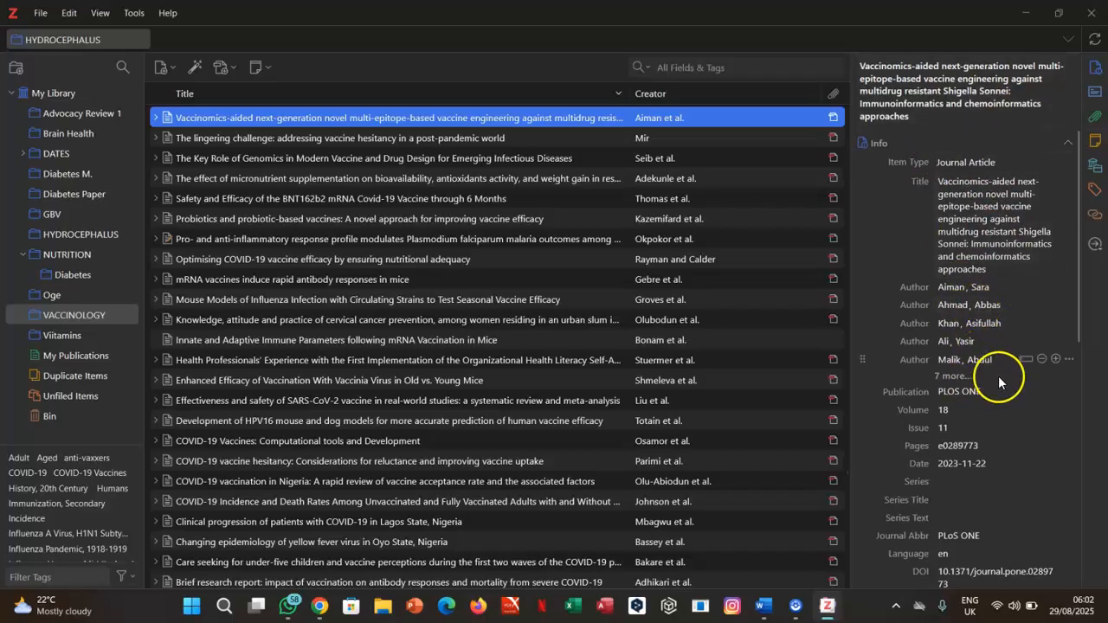
click(382, 121)
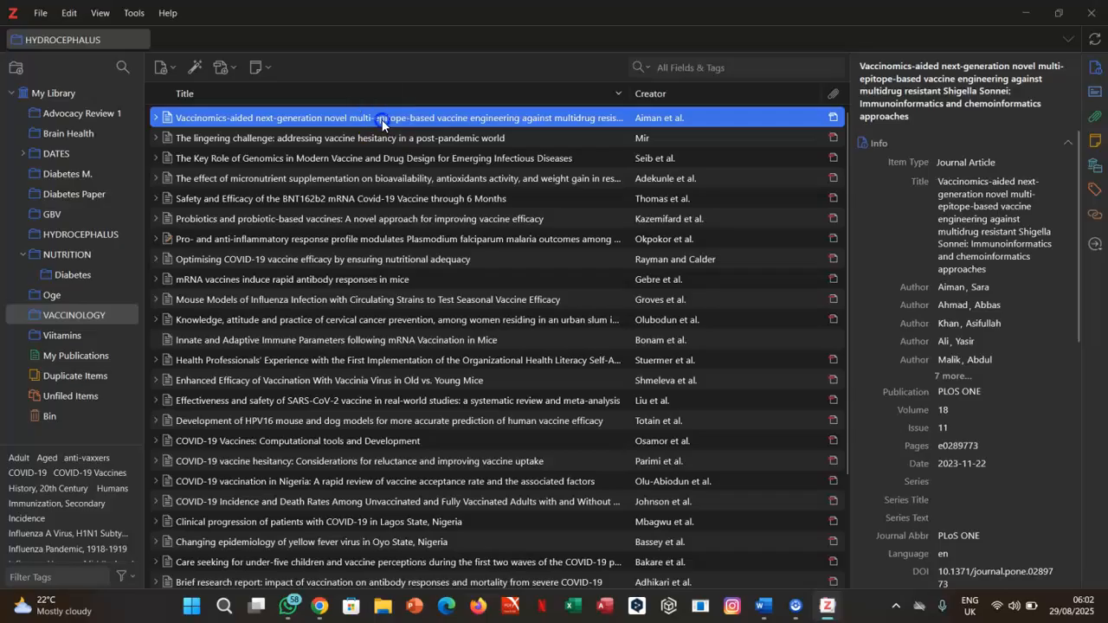
double_click(382, 120)
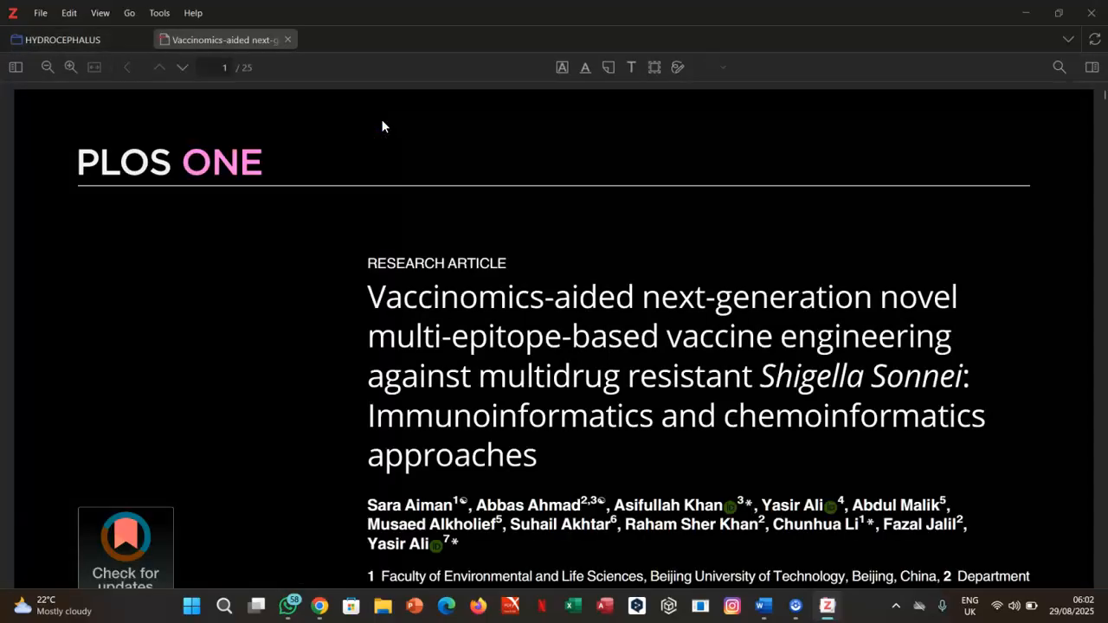
click(288, 39)
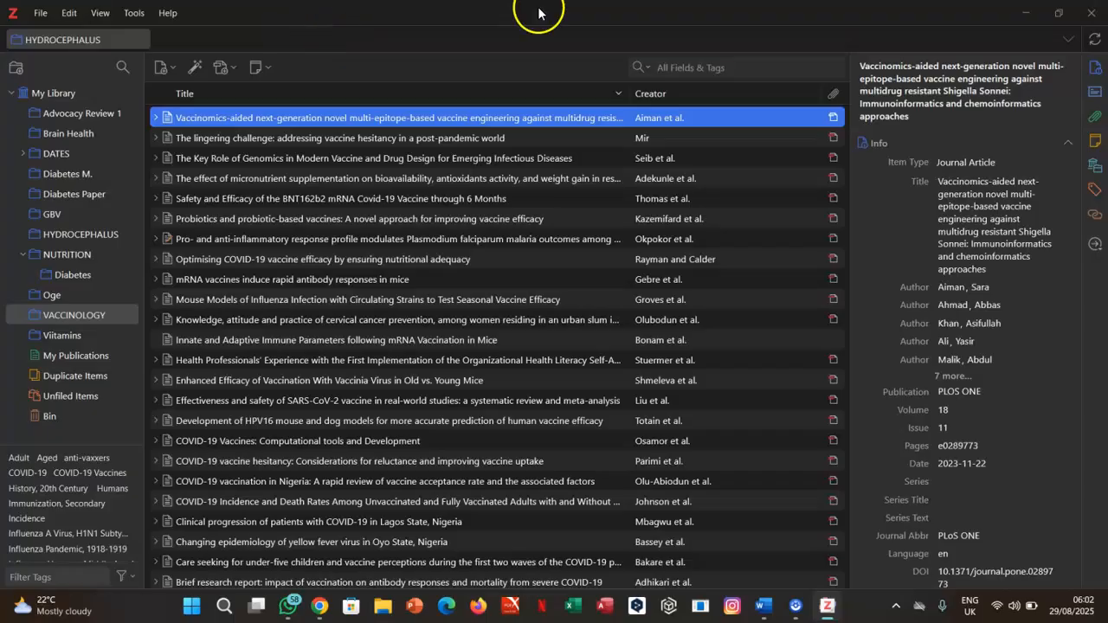
- Minimise Zotero and the browser, and switch to the Word document "MICRONUTRIENT DEFICIENCY AND MENTAL HEALTH"
click(1028, 17)
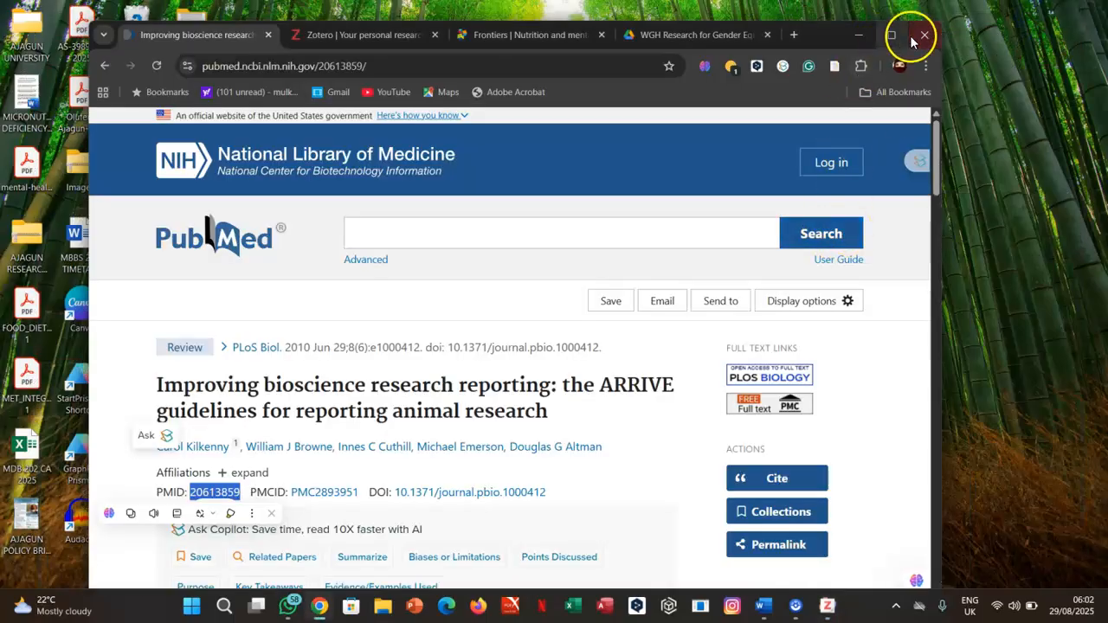
click(859, 36)
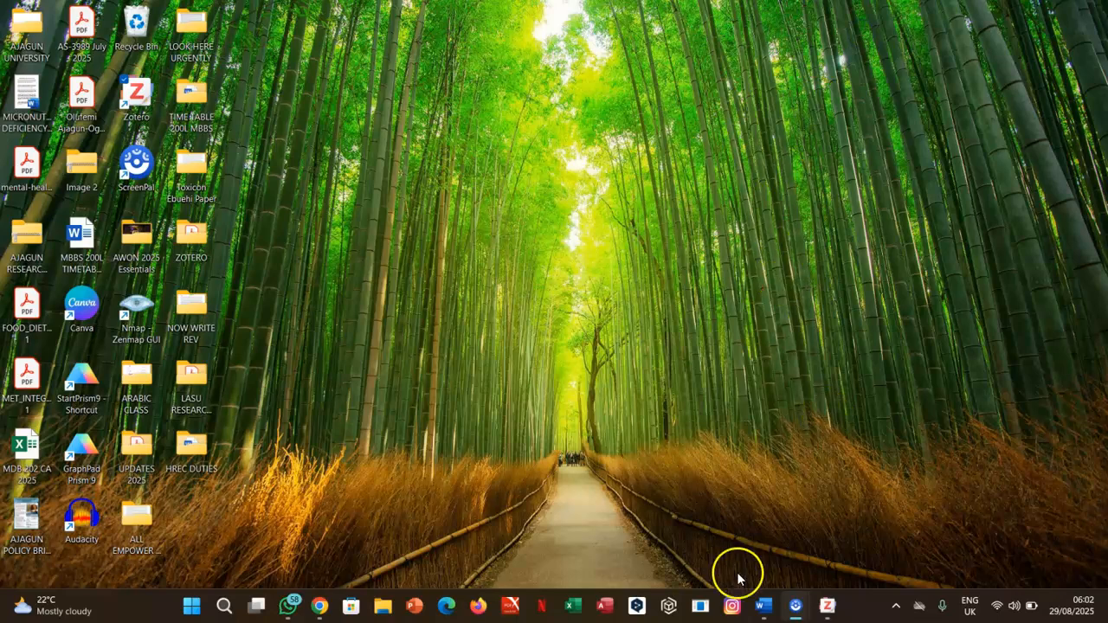
click(767, 610)
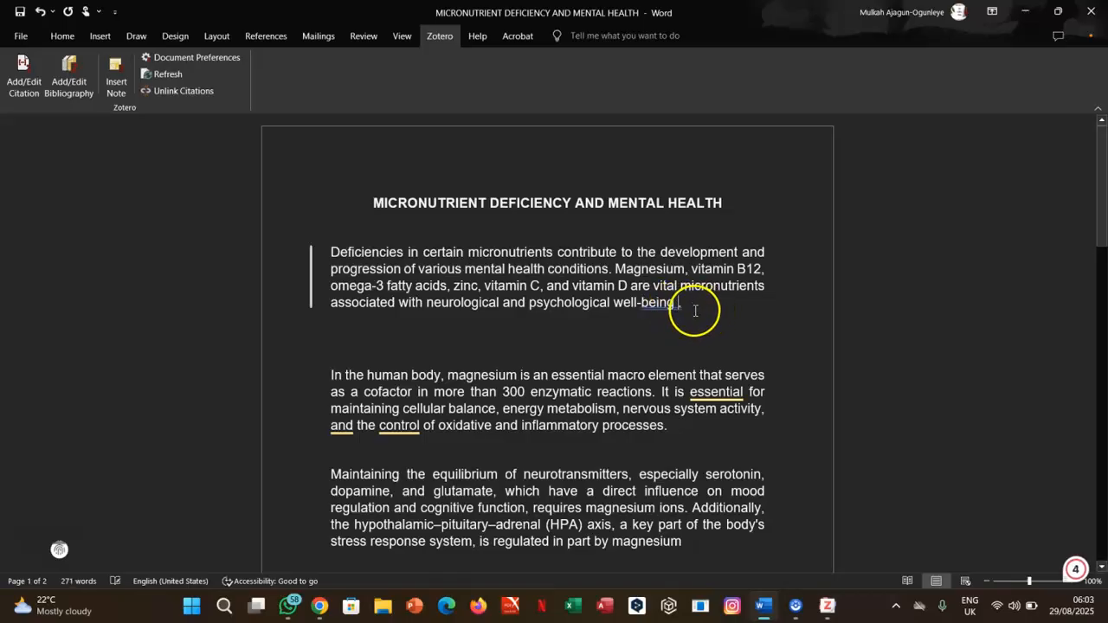
mouse_move(828, 606)
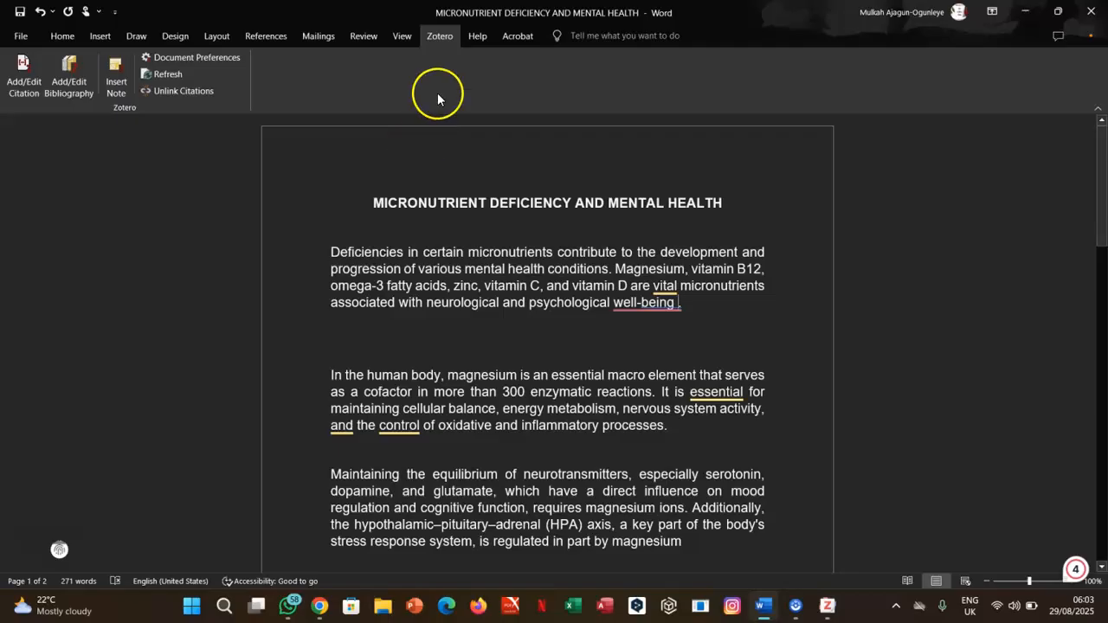
- Start a Zotero citation after "well-being" in the first paragraph, review the citation styles and accept American Psychological Association (APA) 7th edition
click(443, 38)
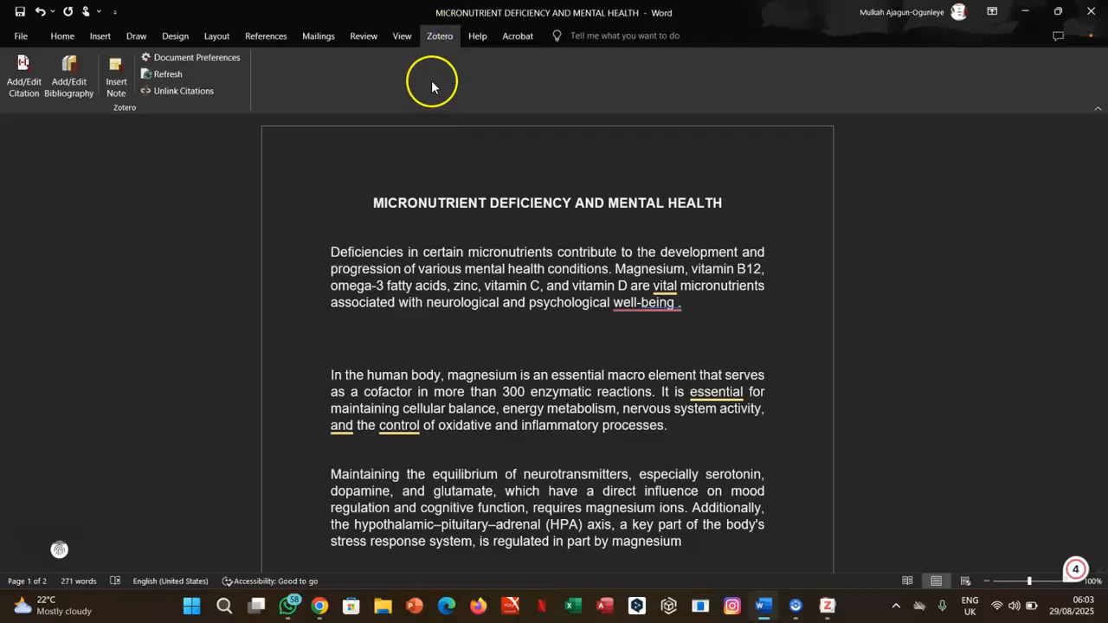
click(678, 303)
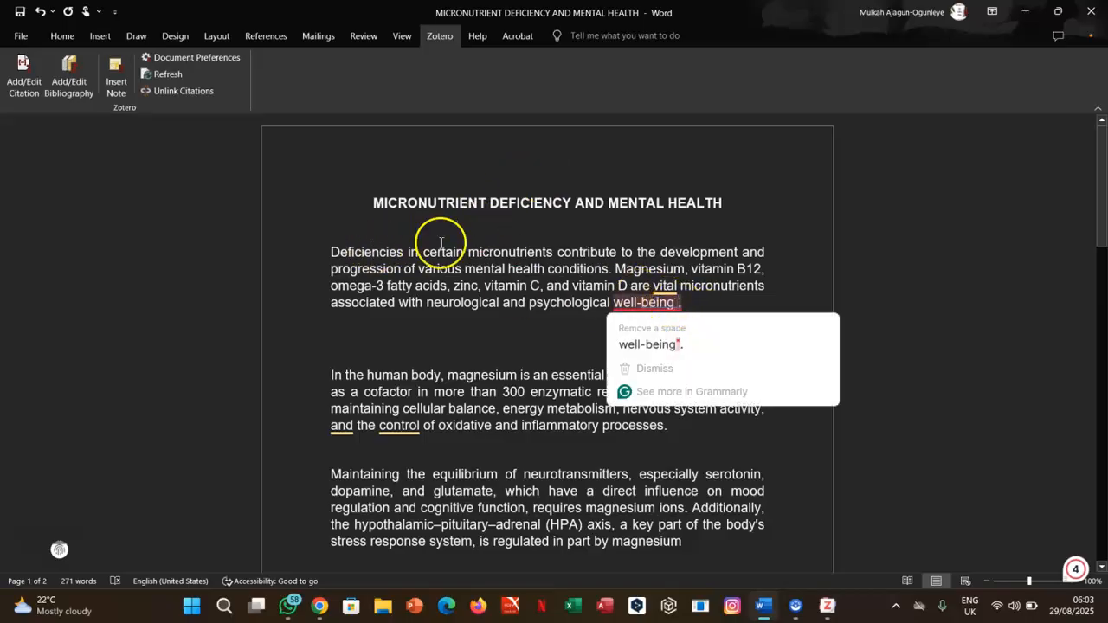
click(24, 82)
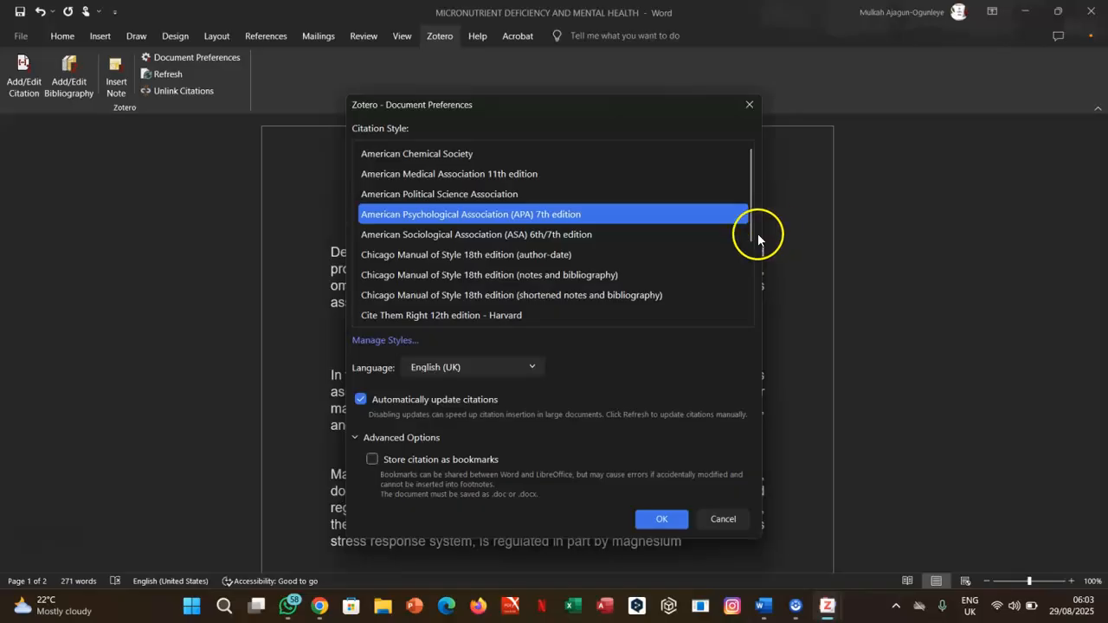
drag(749, 234, 760, 311)
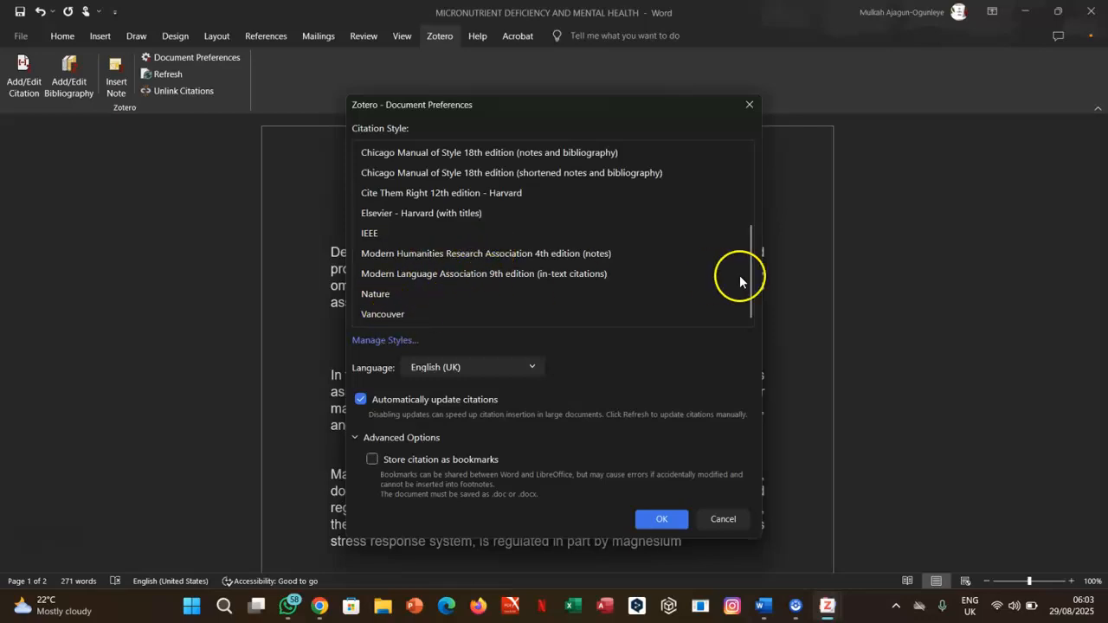
drag(750, 294, 750, 206)
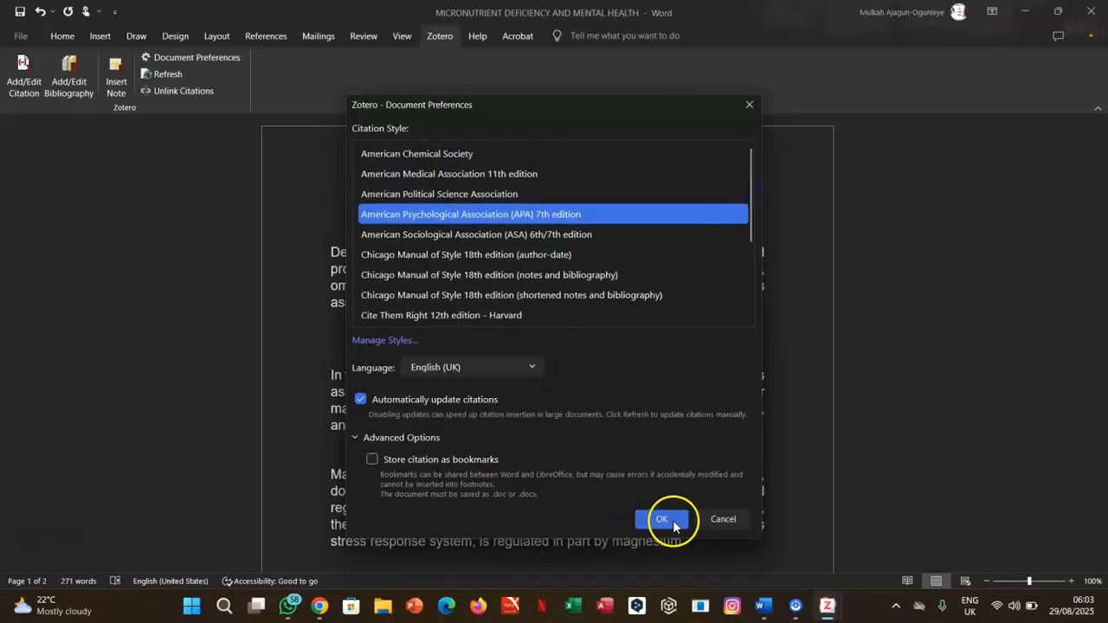
click(671, 520)
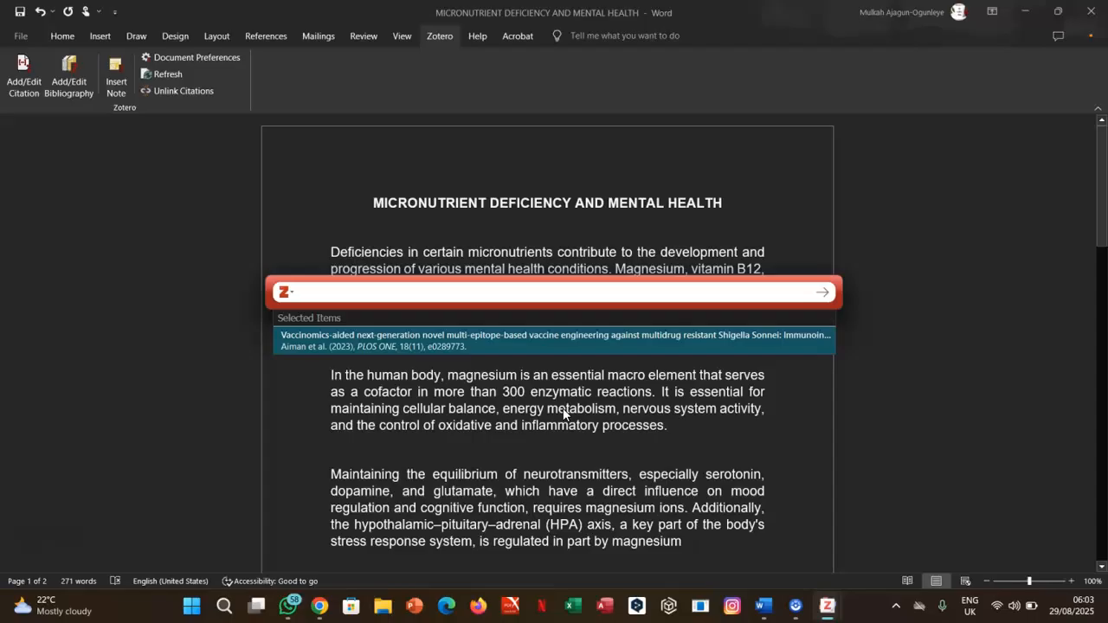
- Search the library by the author's surname and insert the citation for the 2018 chapter "Animal Models in Phytopharmacology"
text(Adedeji)
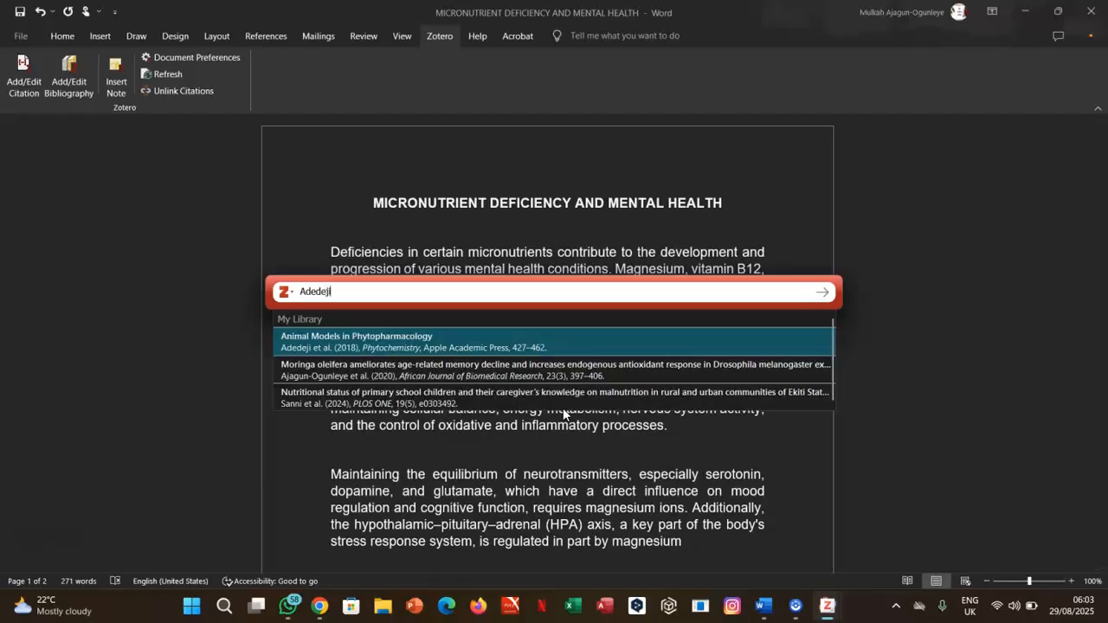
click(440, 346)
key(Return)
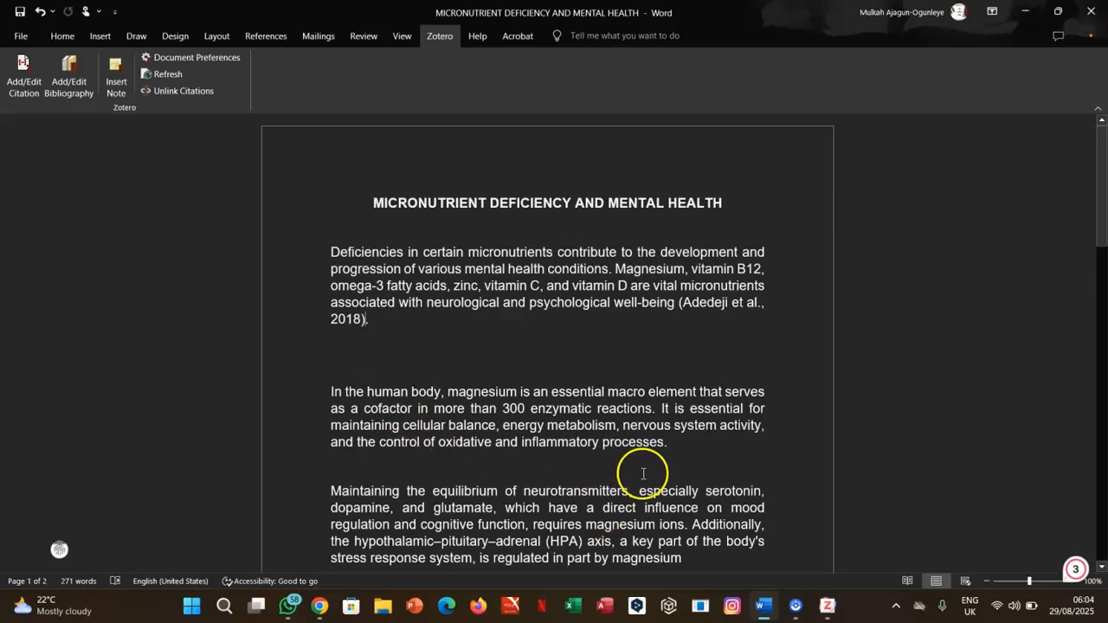
- Start a new Zotero citation after "inflammatory processes" at the end of the second paragraph
click(663, 445)
click(663, 445)
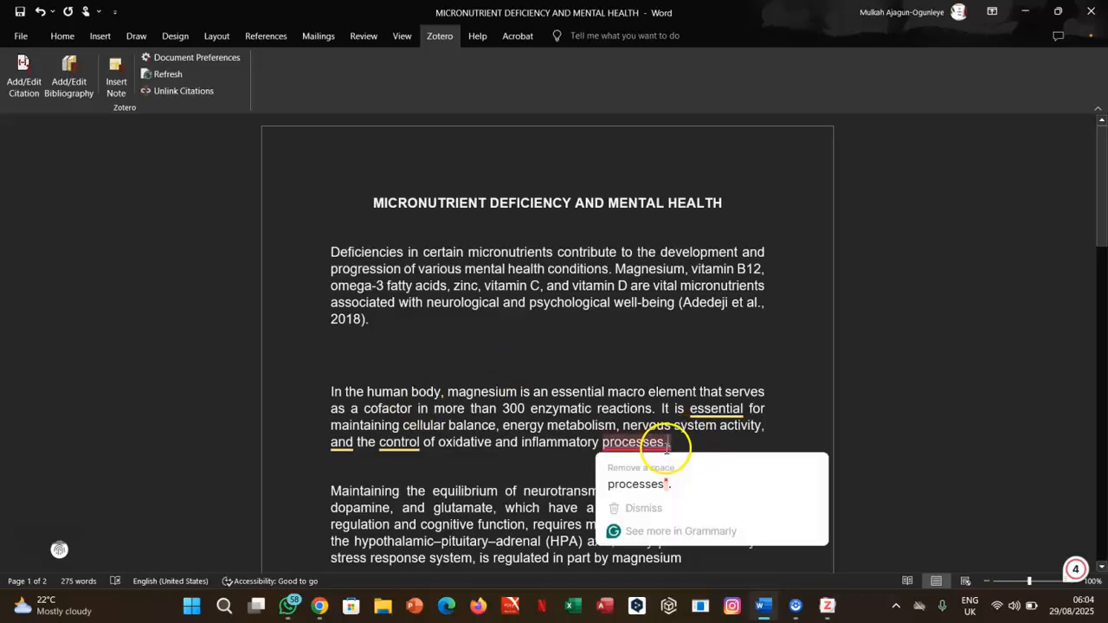
click(26, 75)
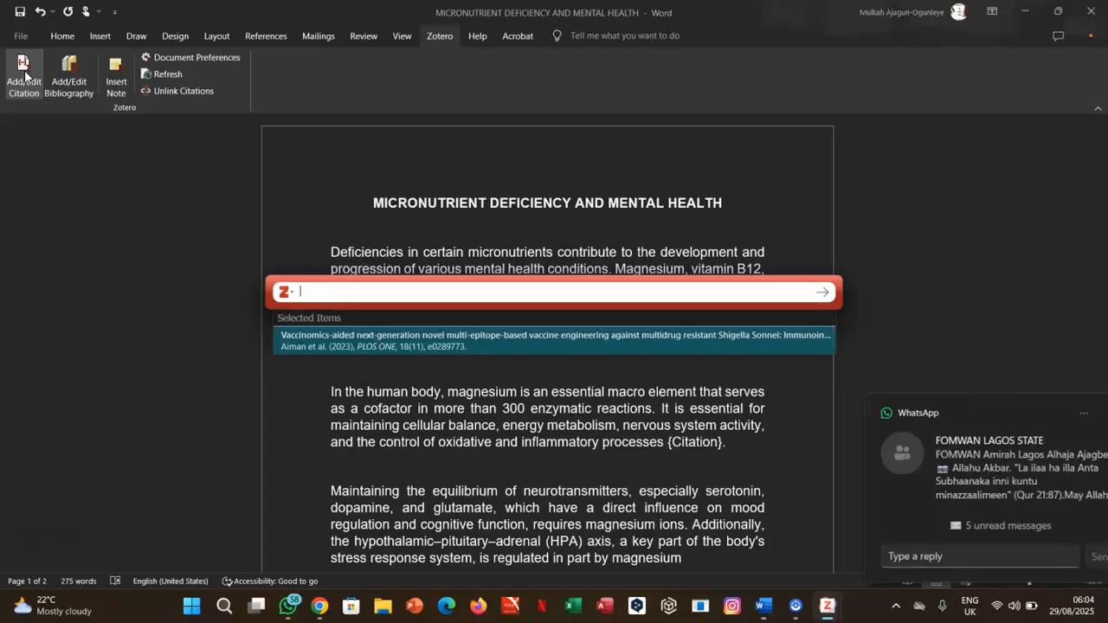
text(ger)
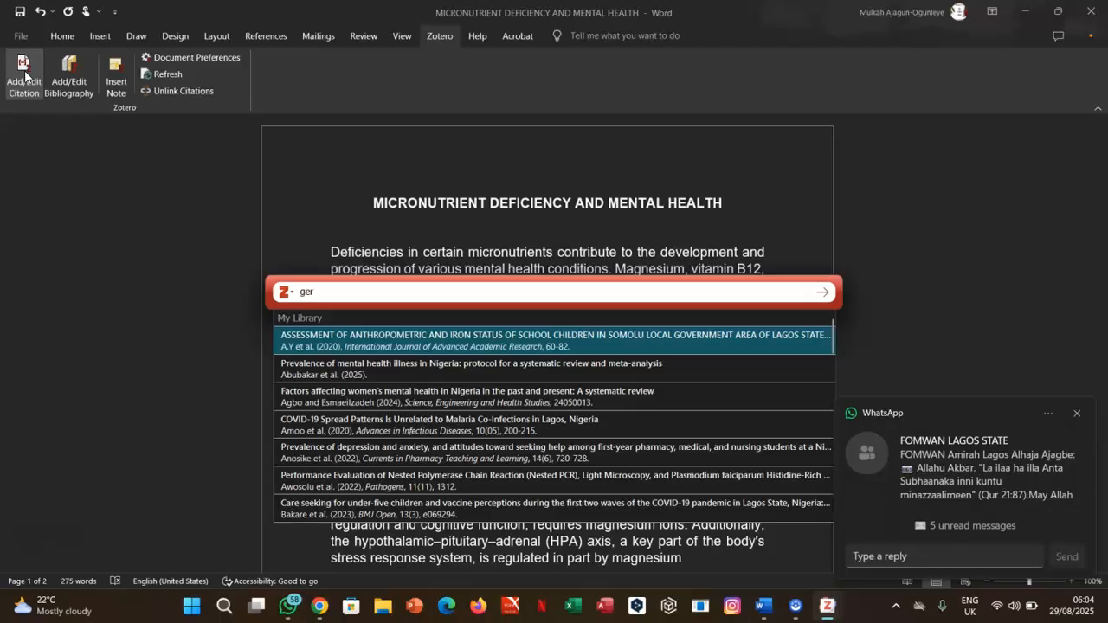
click(476, 345)
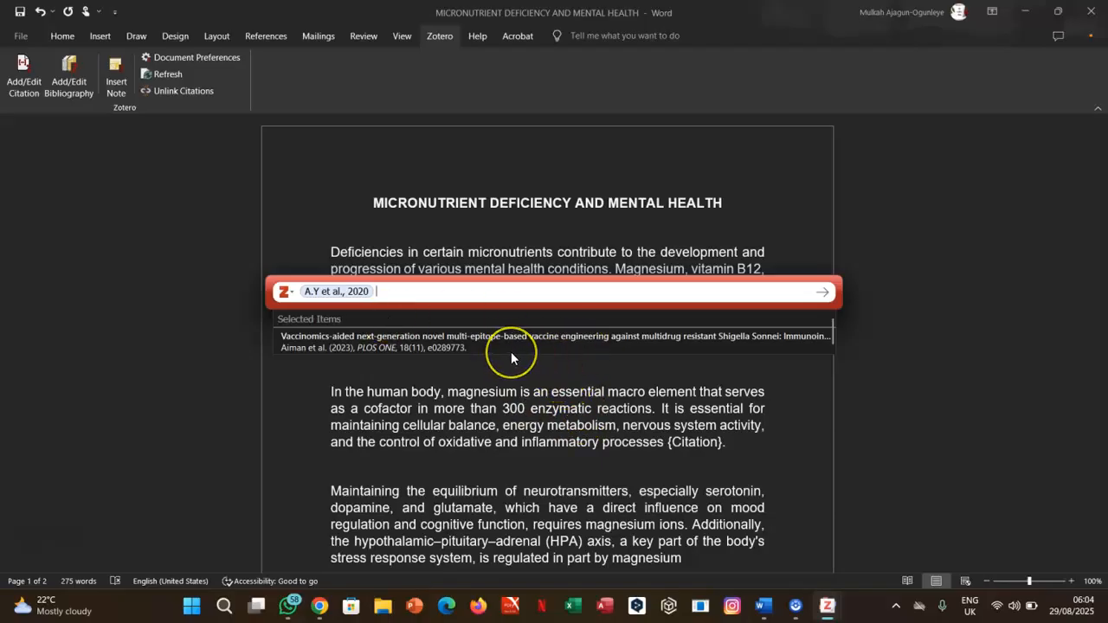
key(BackSpace)
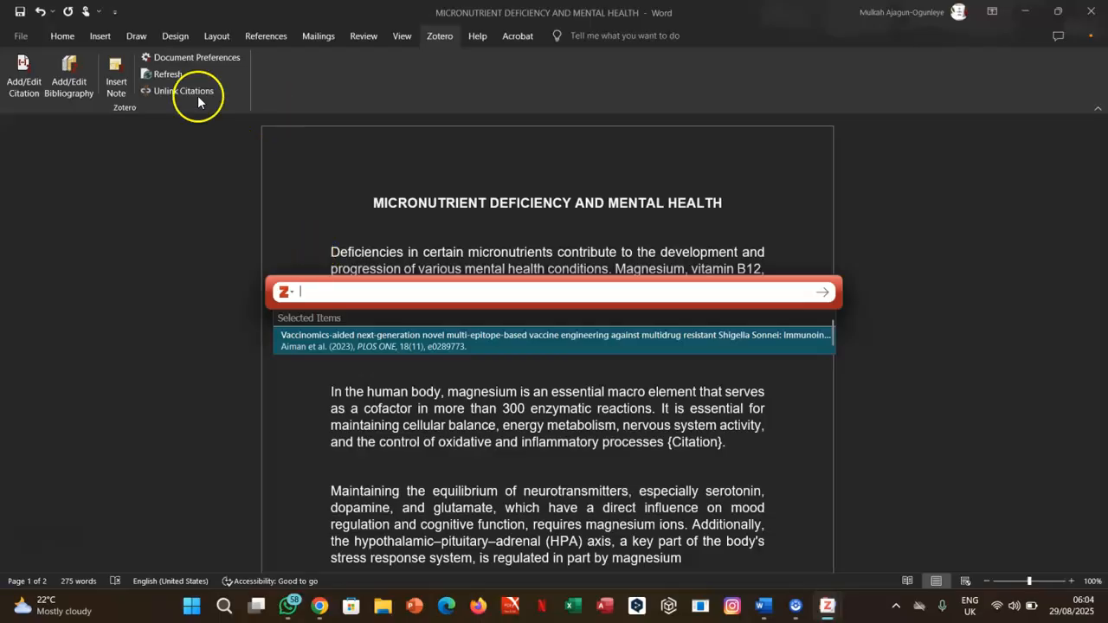
click(14, 78)
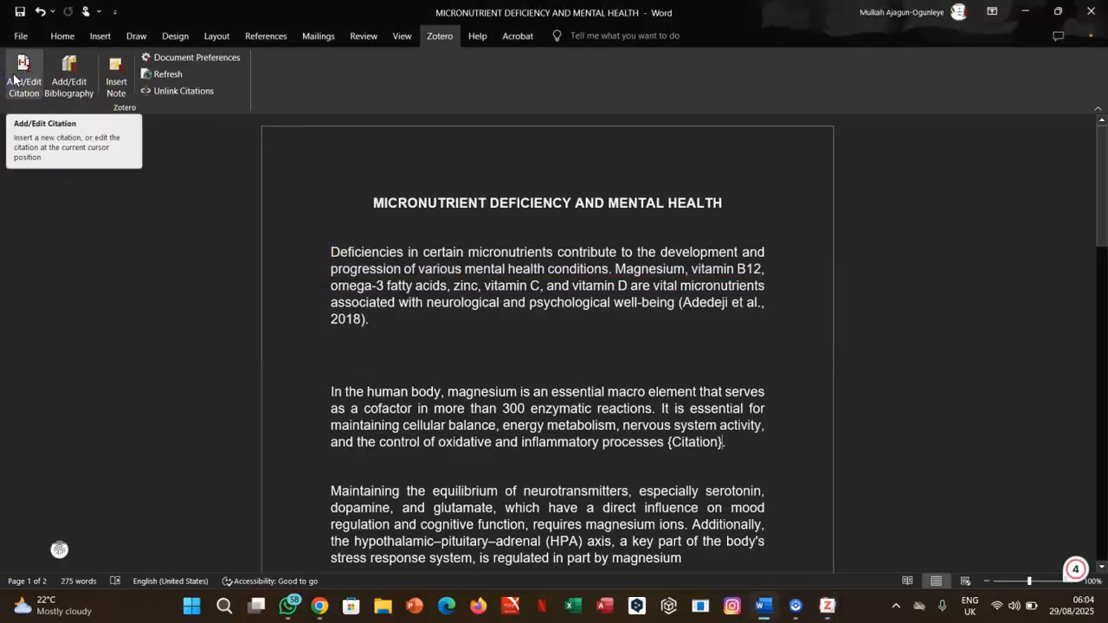
- Cite the articles "Elevated cerebrospinal fluid iron and ferritin" (search "Ferr") and "Phytochemical Constituents and Biological Activities of Melicope lunu-ankenda" (search "Ser") together after "processes"
click(14, 78)
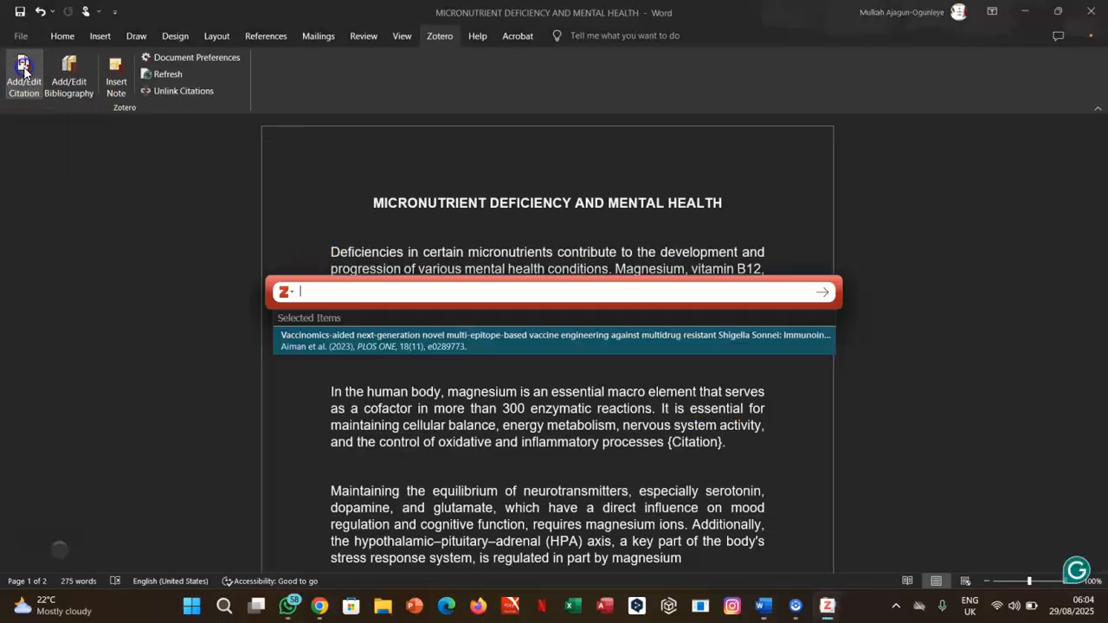
text(Ferr)
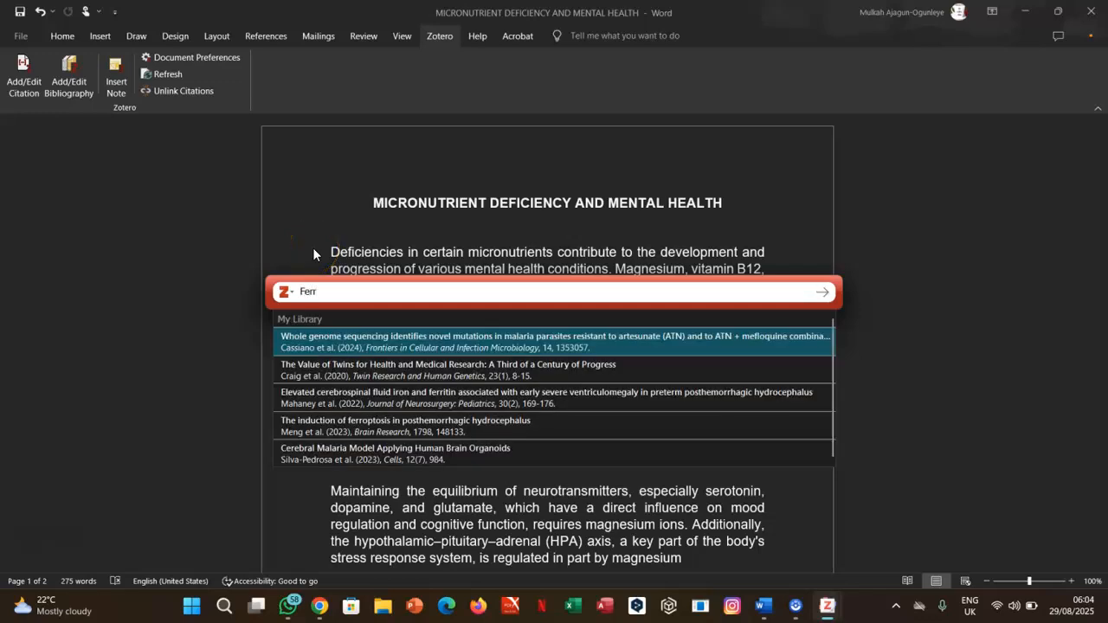
click(392, 401)
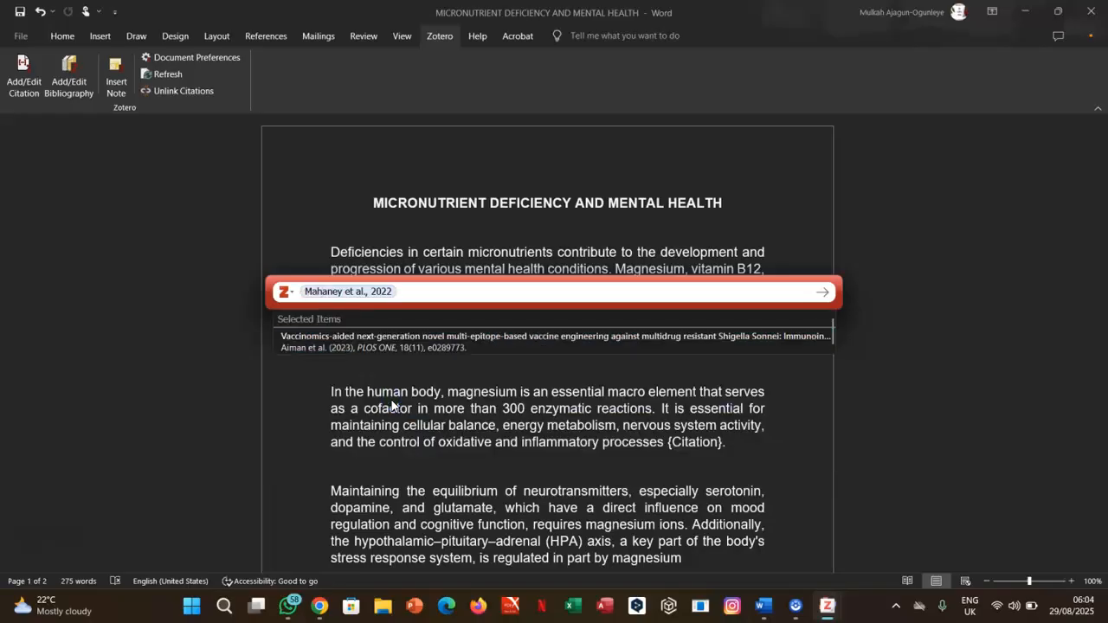
text(Ser)
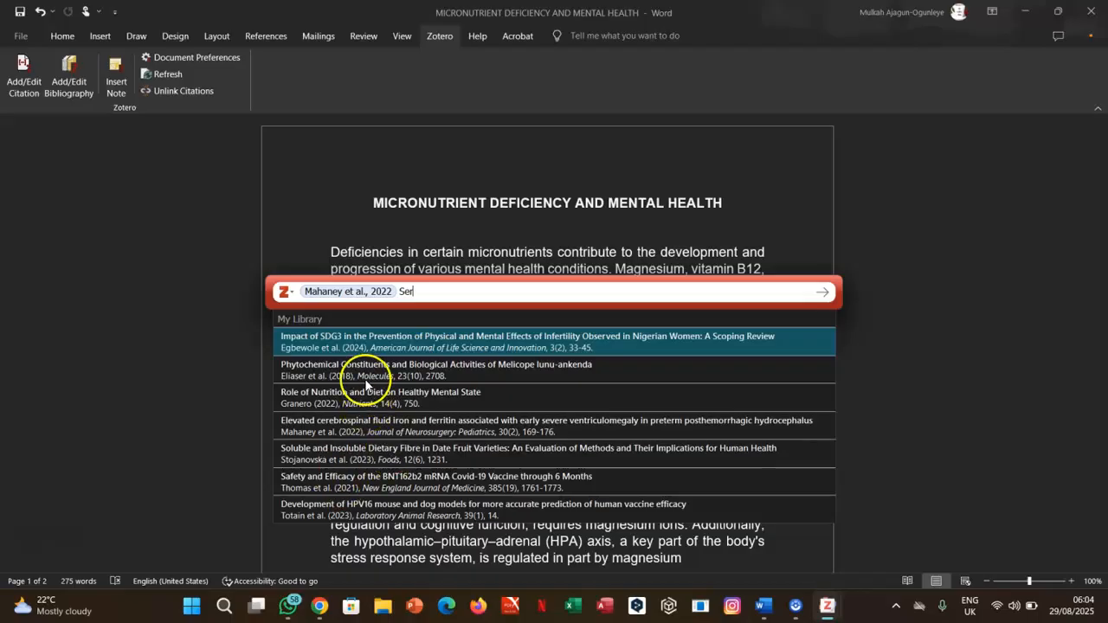
click(367, 378)
key(Return)
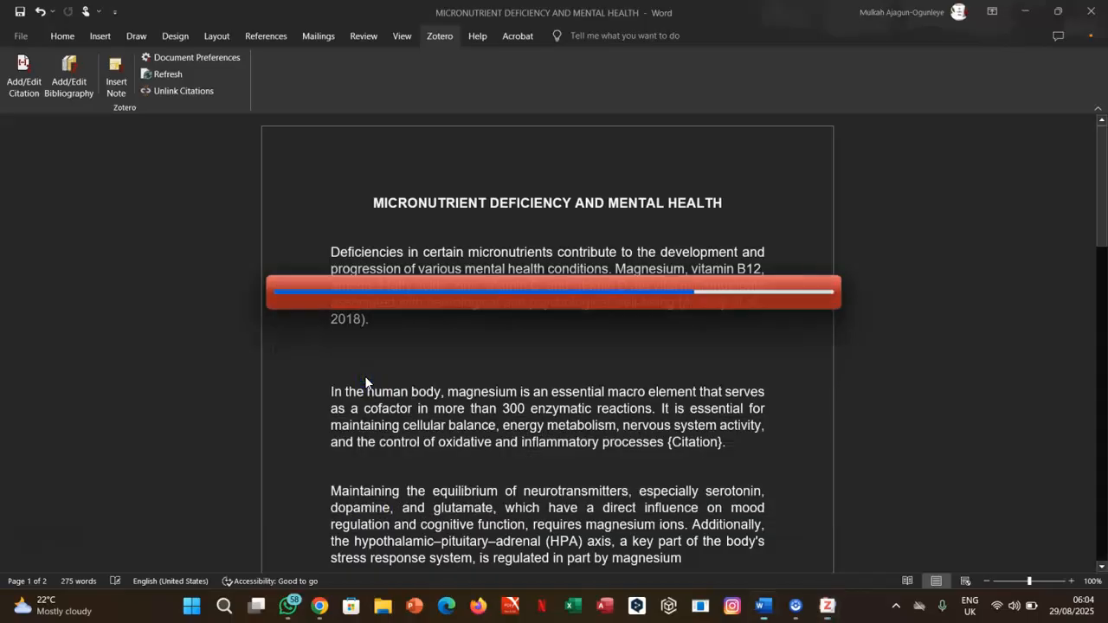
- Add the heading "References" below the last paragraph of the document and insert the Zotero bibliography under it
scroll(366, 377, down, 5)
scroll(367, 377, down, 12)
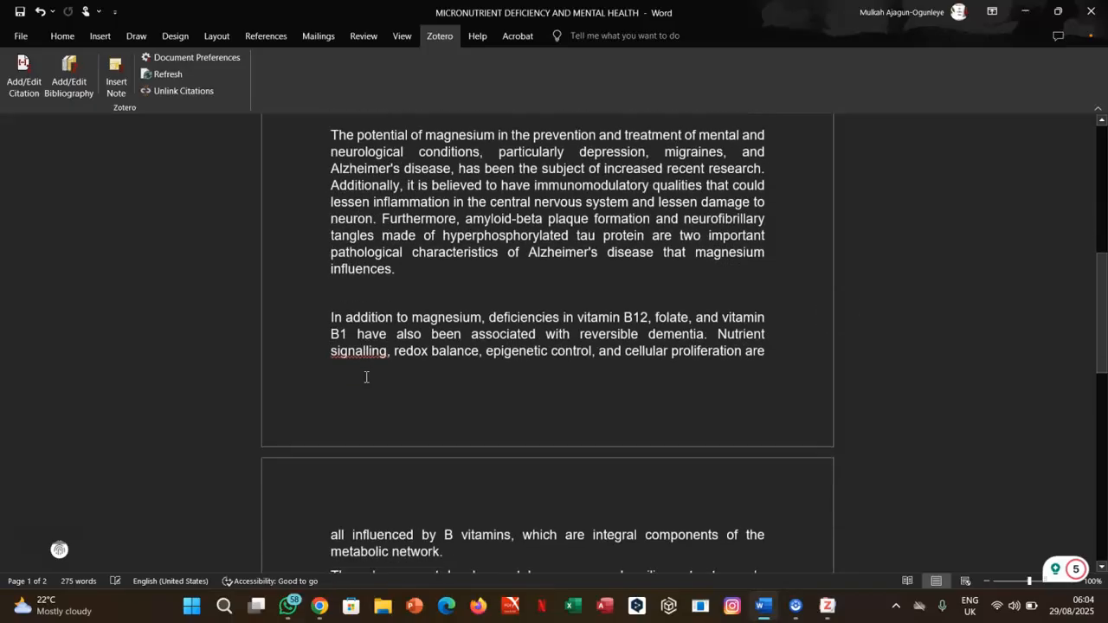
click(373, 324)
click(374, 216)
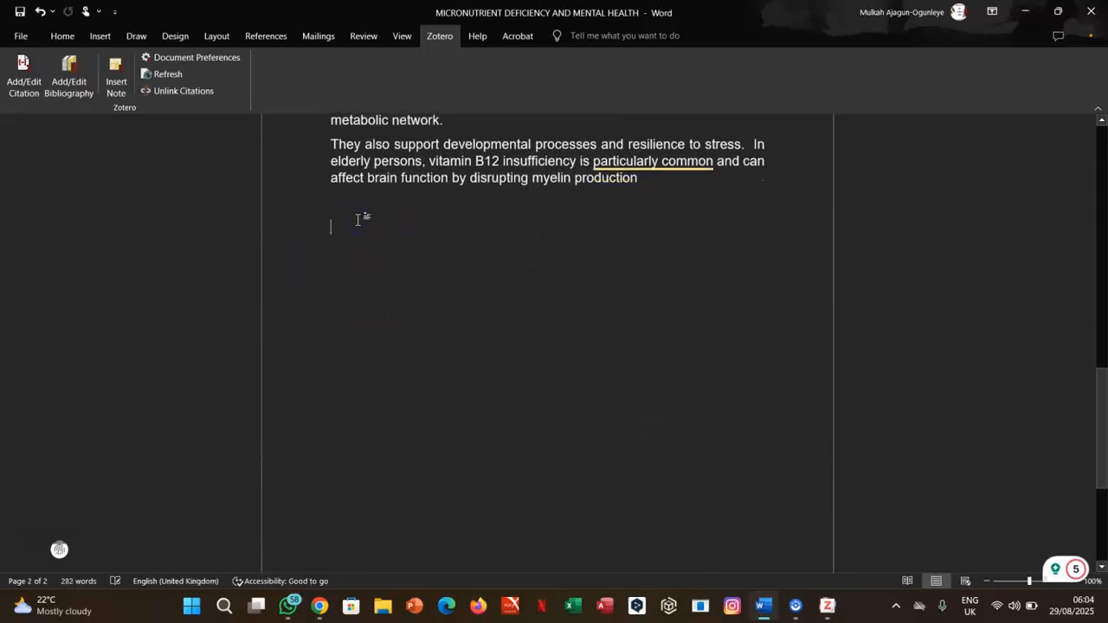
text(References)
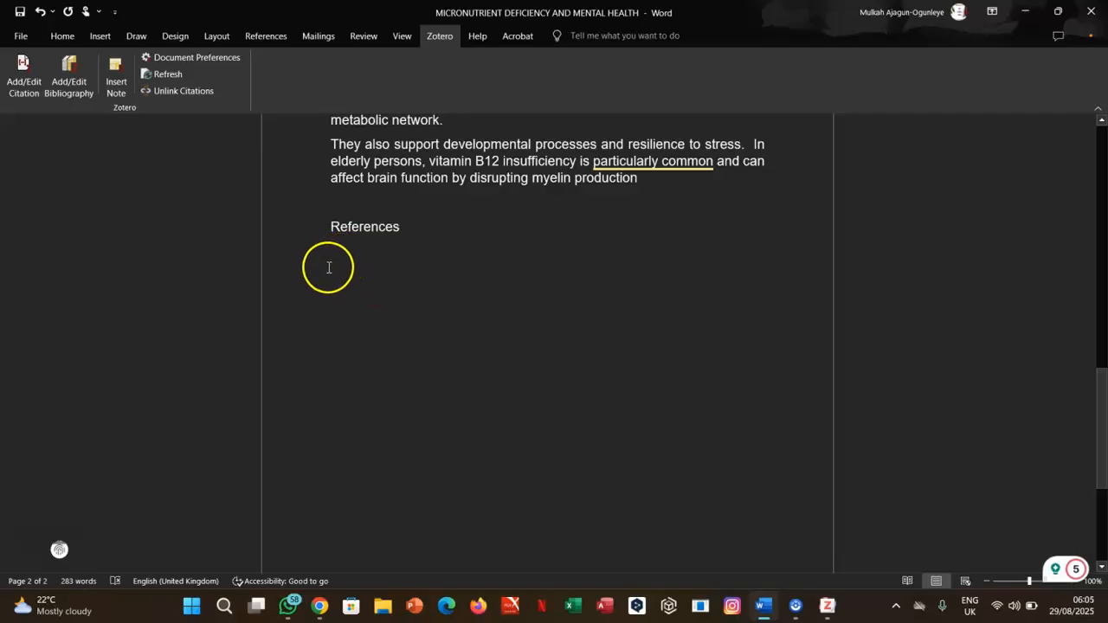
click(70, 85)
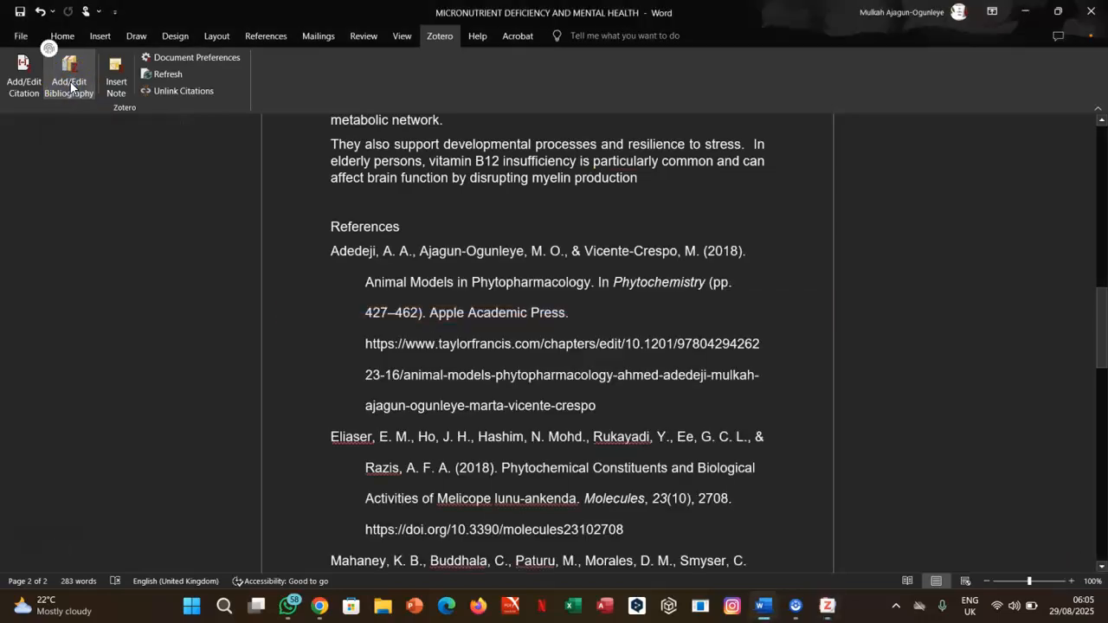